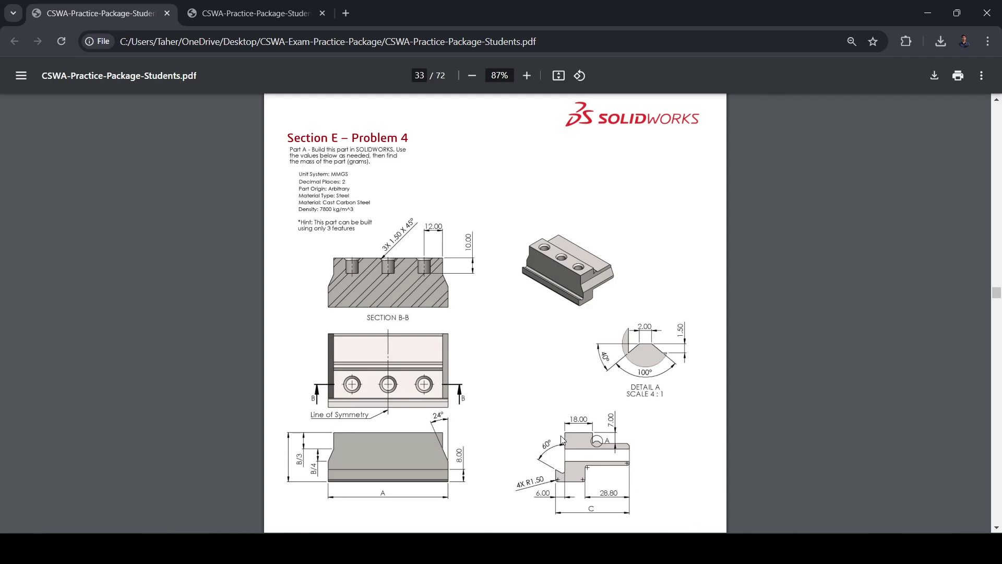
Switch to SOLIDWORKS and review the global variables A, B and C in the part's equations.
mouse_move(684, 547)
left_click(684, 483)
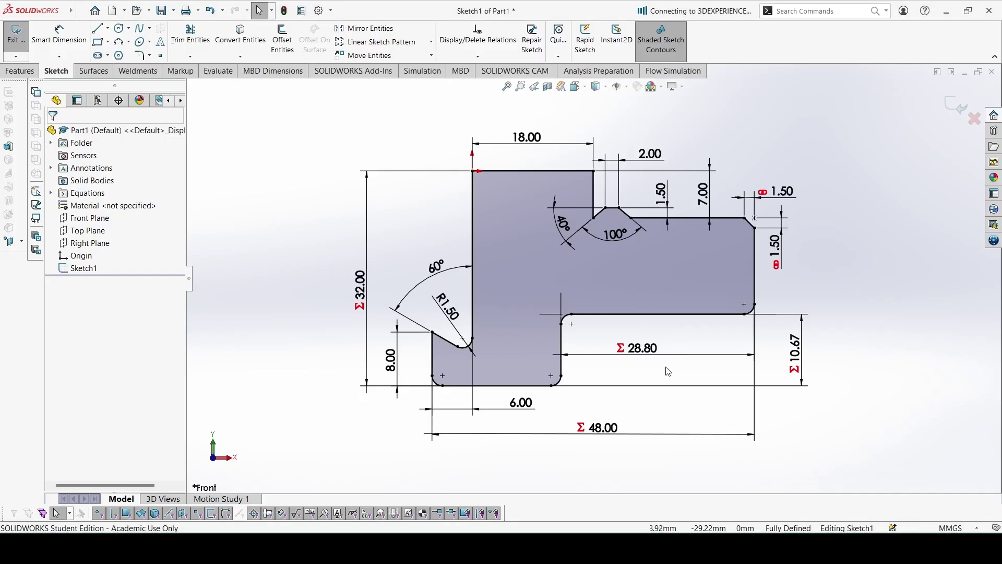
right_click(92, 193)
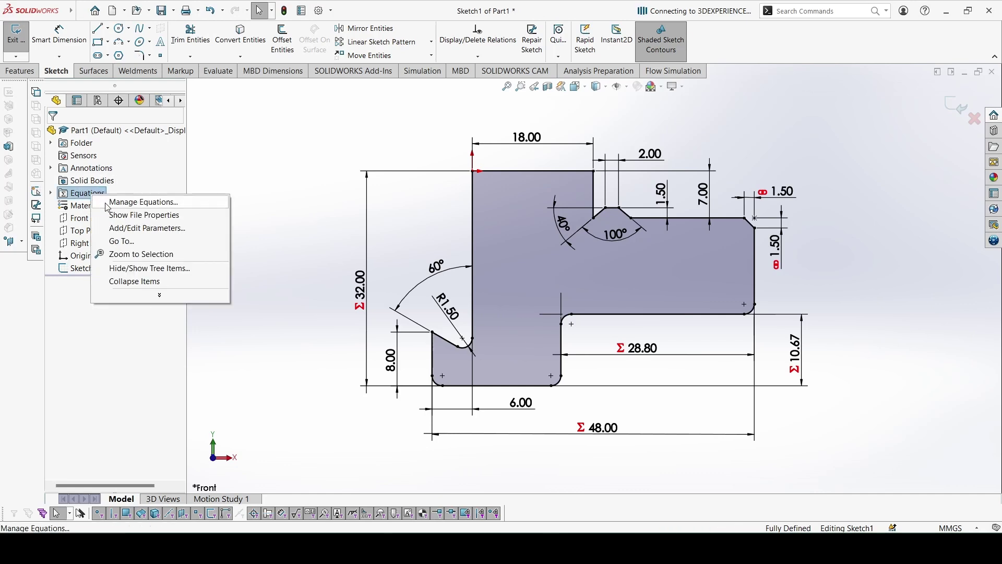
left_click(107, 203)
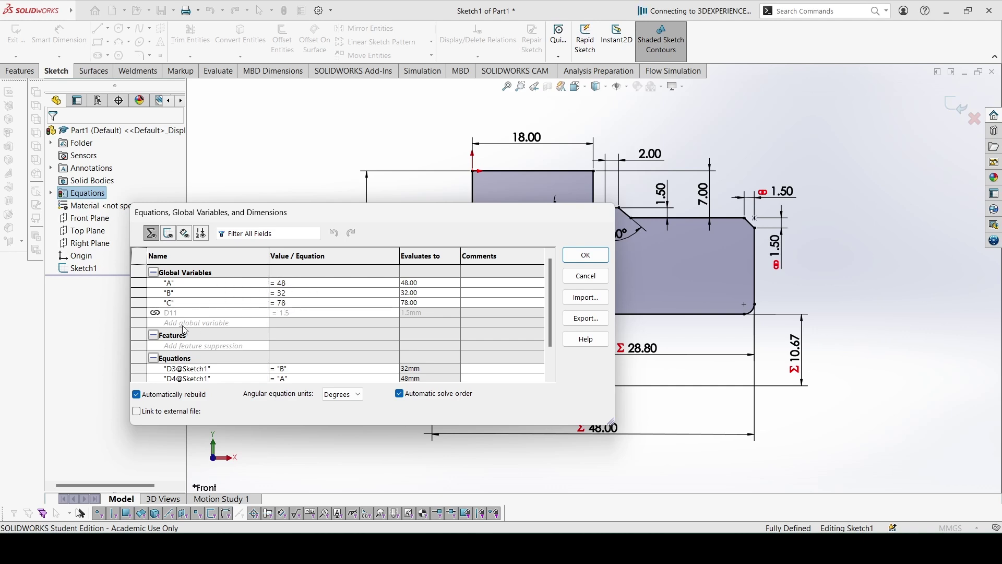
left_click(577, 256)
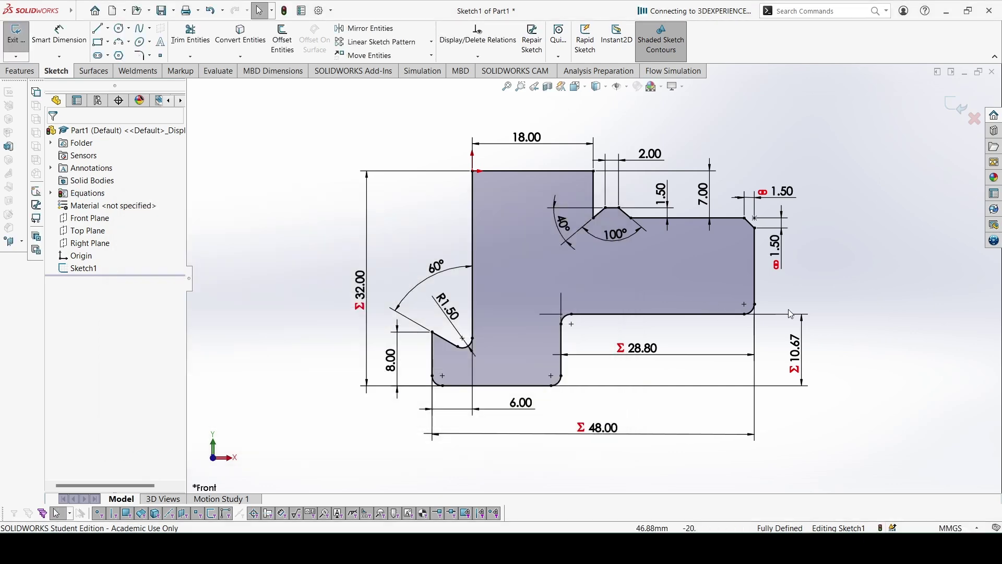
Examine the equations behind the profile's overall height, overall width, underside overhang length and overhang height dimensions.
double_click(366, 304)
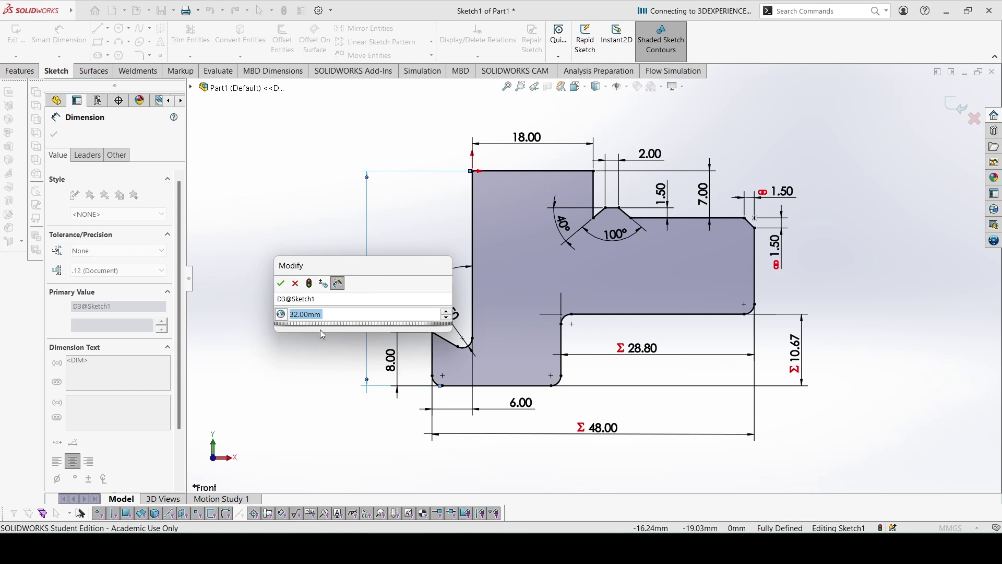
left_click(294, 284)
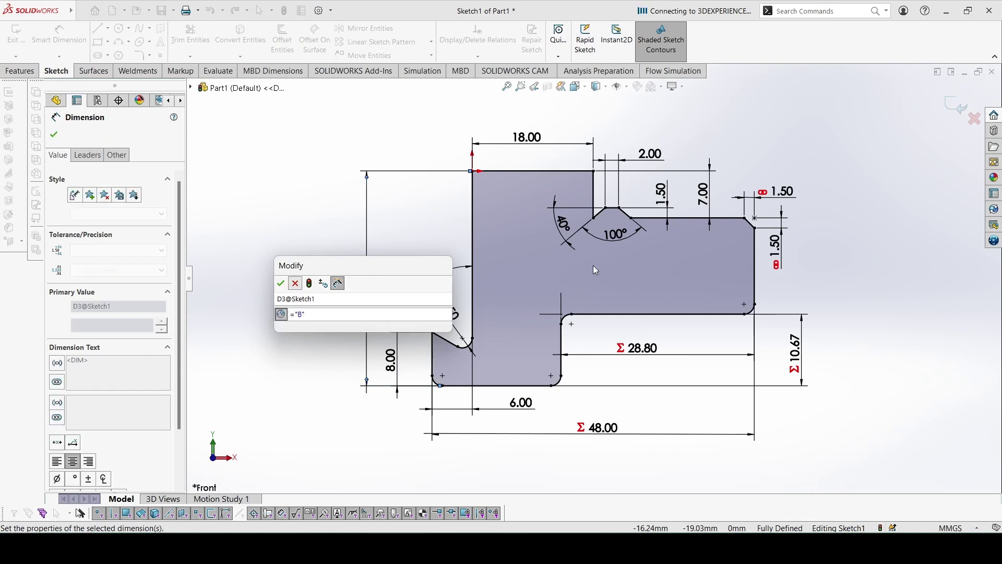
double_click(591, 432)
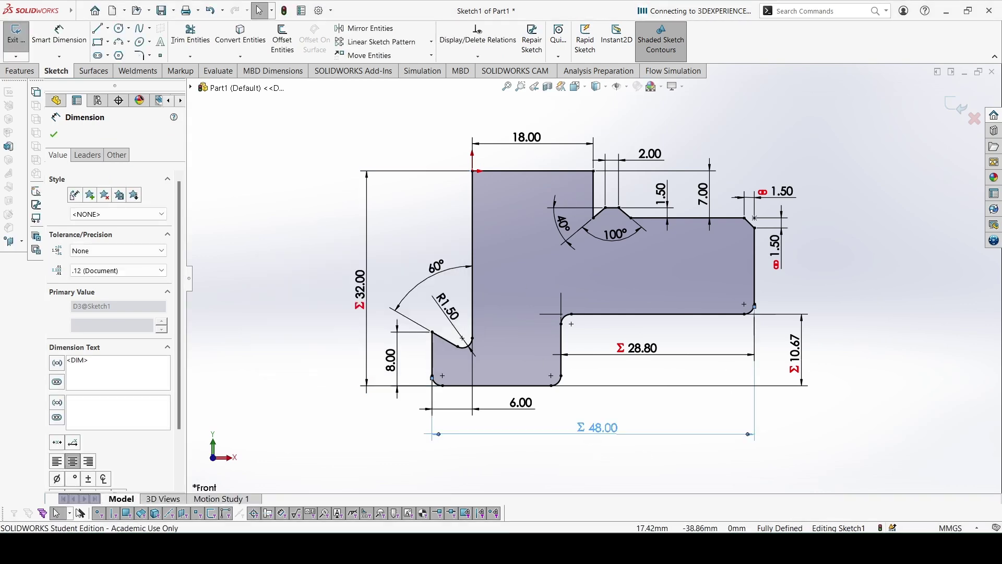
type("=\"A\"")
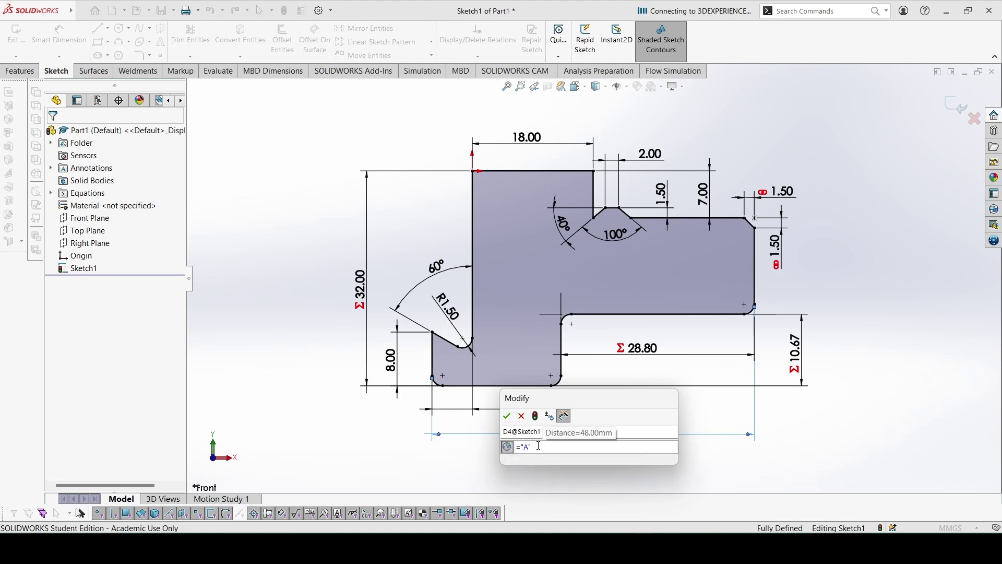
left_click(507, 416)
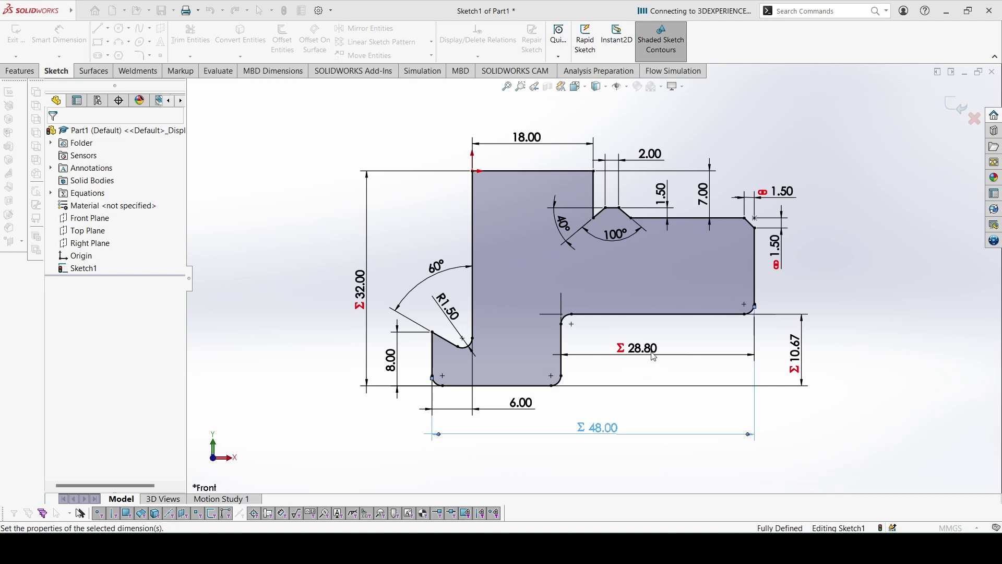
double_click(638, 348)
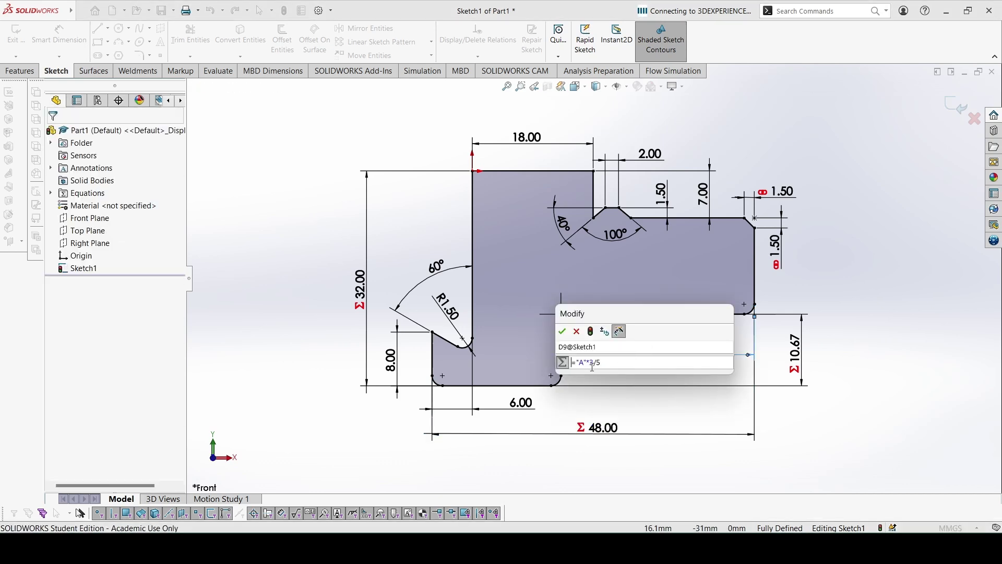
double_click(801, 368)
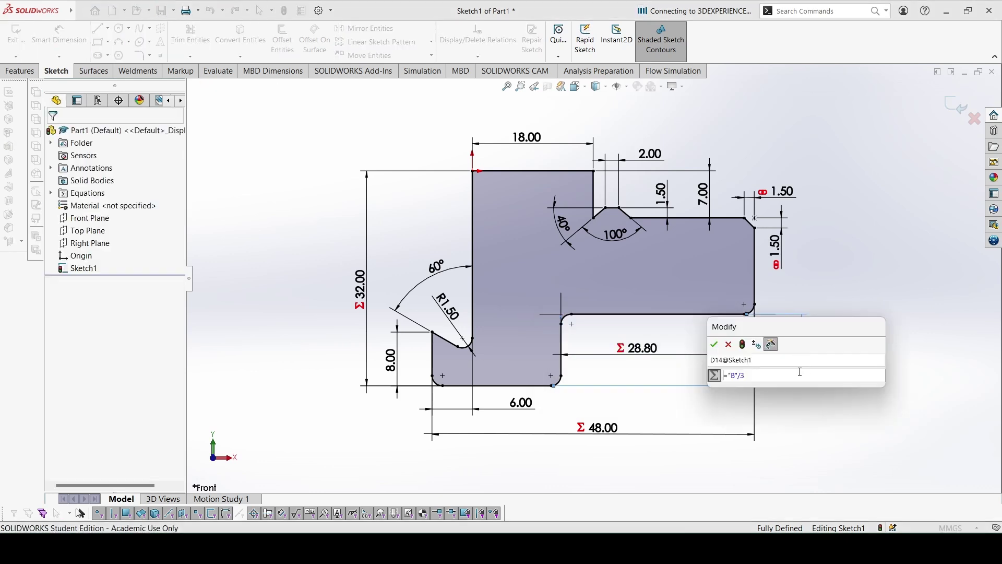
left_click(731, 348)
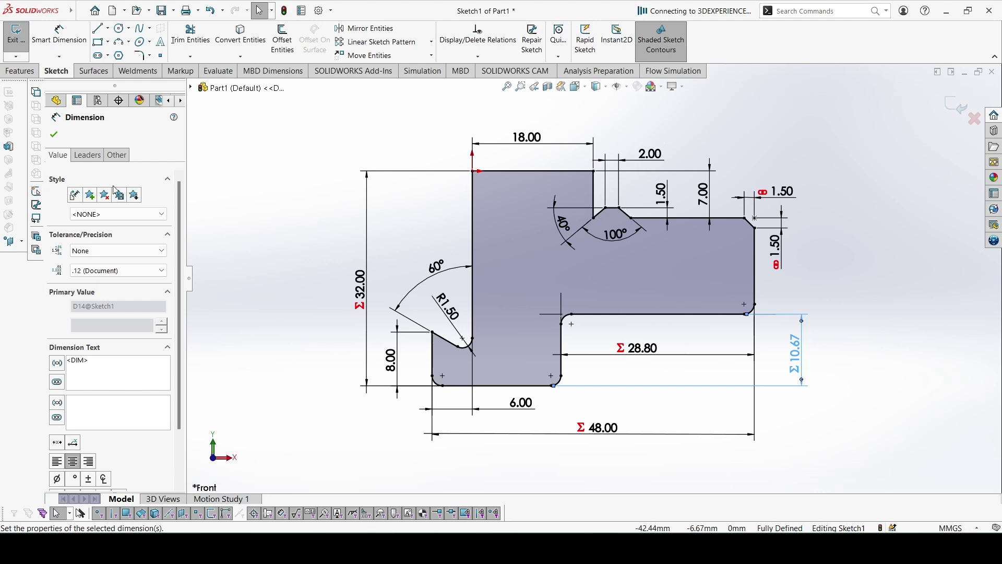
left_click(54, 134)
Extrude the profile sketch as a blind boss with its depth linked to the global variable "C".
left_click(20, 71)
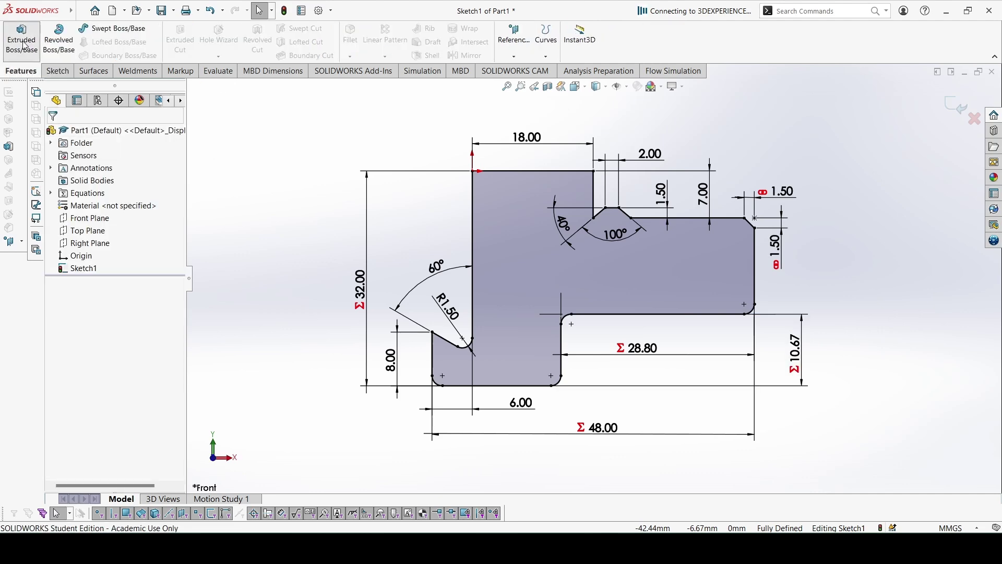
left_click(21, 39)
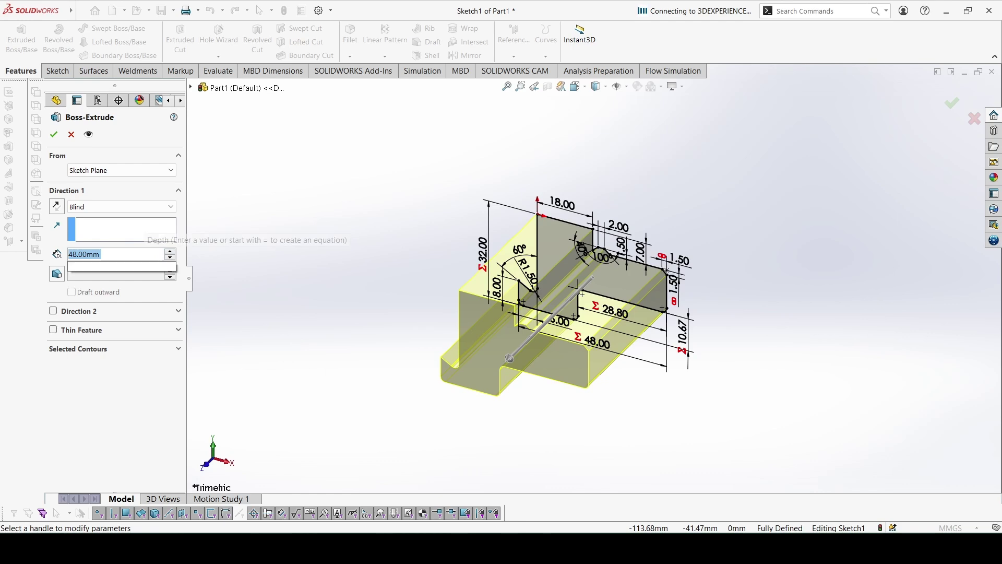
type("=c")
left_click(131, 270)
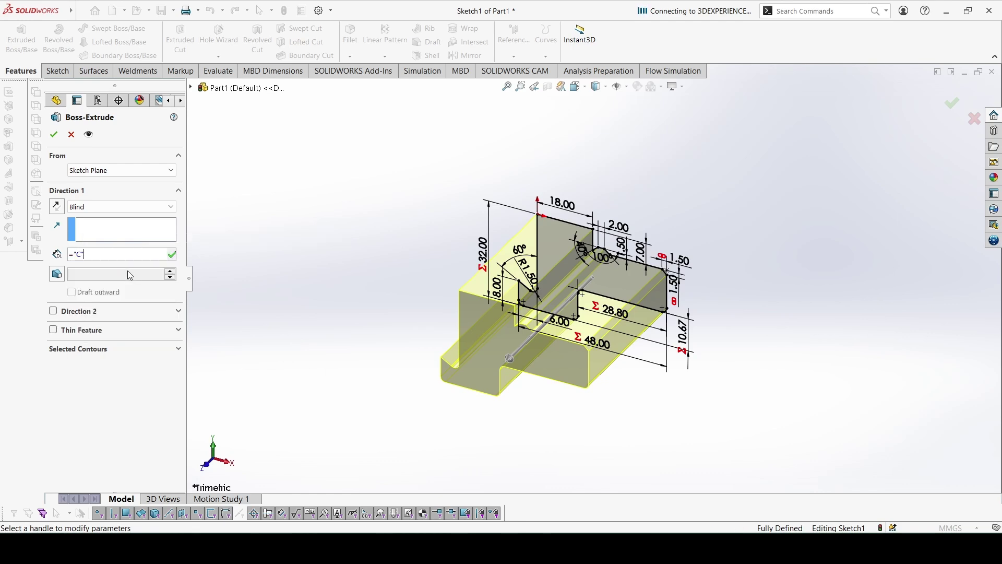
left_click(54, 134)
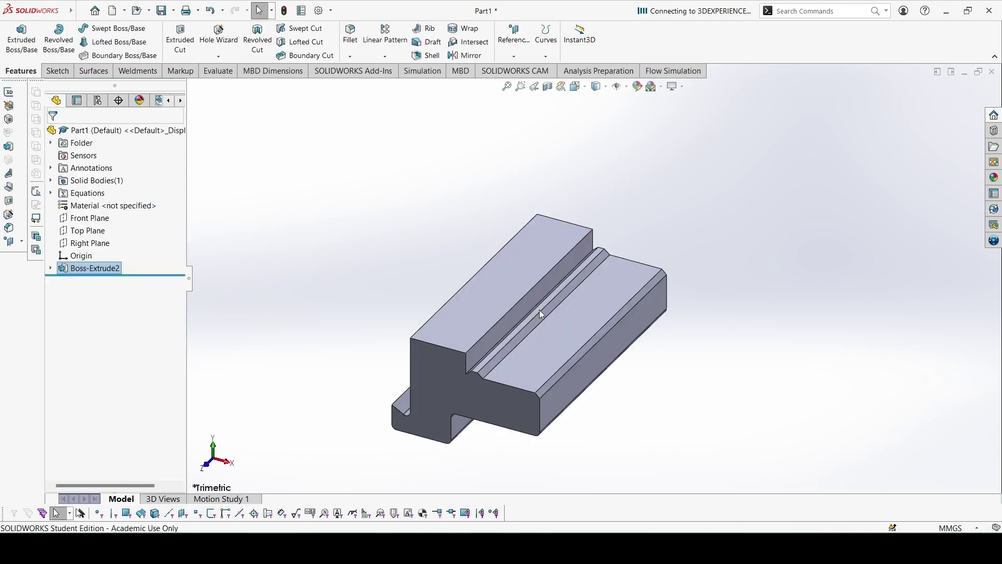
mouse_move(609, 406)
middle_mouse_down()
mouse_move(664, 337)
mouse_move(671, 391)
middle_mouse_up()
left_click(524, 330)
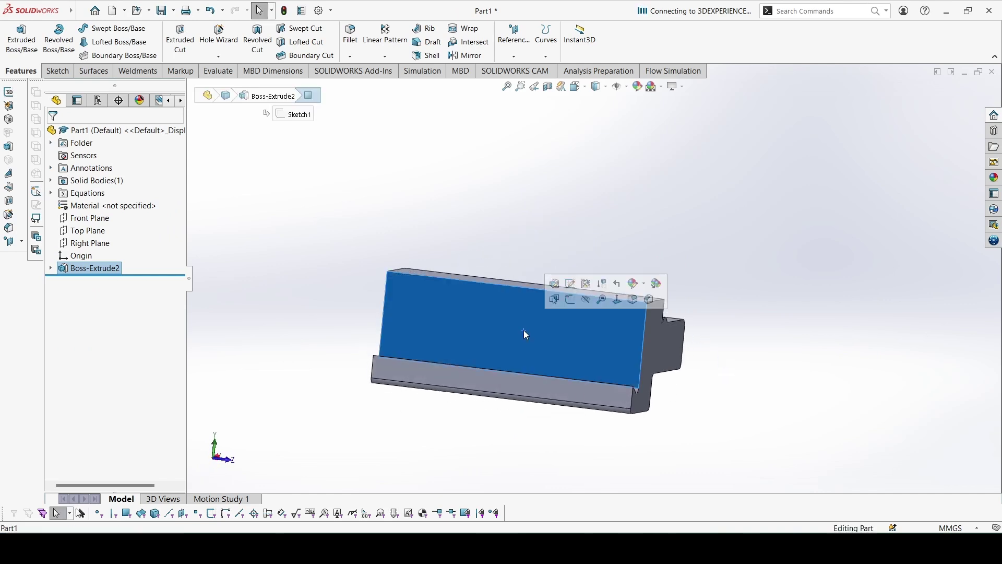
left_click(554, 298)
left_click(856, 342)
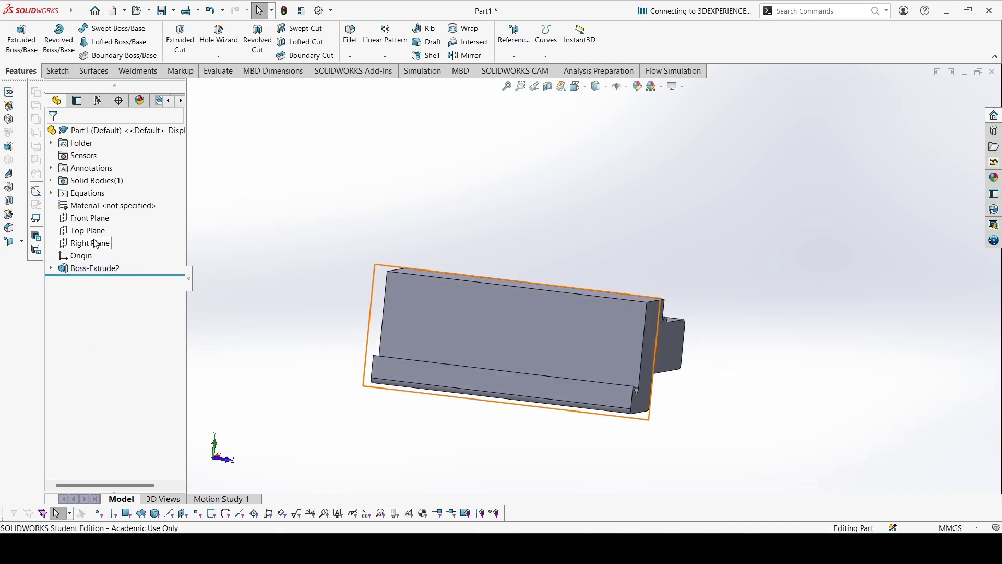
Start a sketch on the Right Plane, facing the block's left side.
left_click(98, 241)
left_click(103, 224)
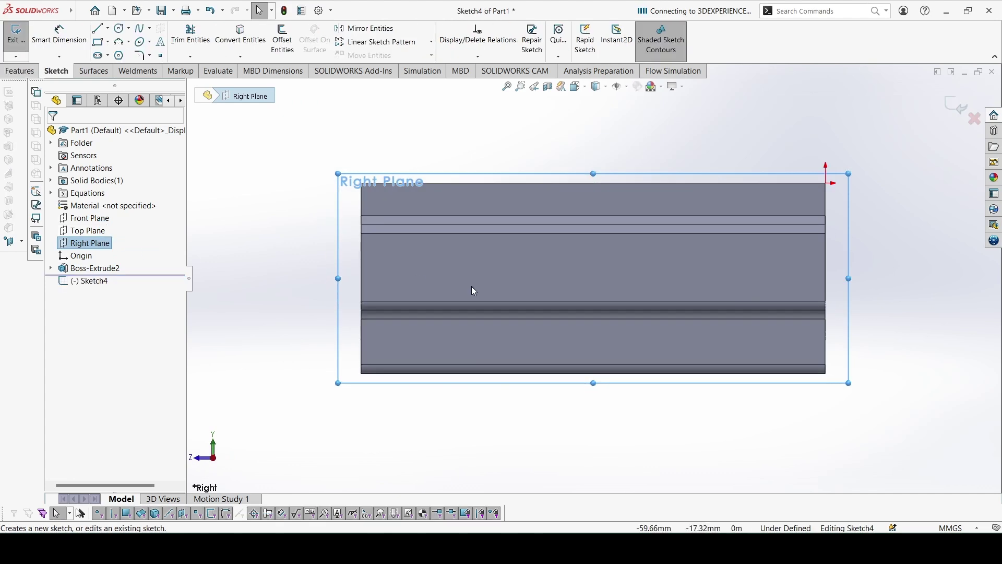
key("ctrl+8")
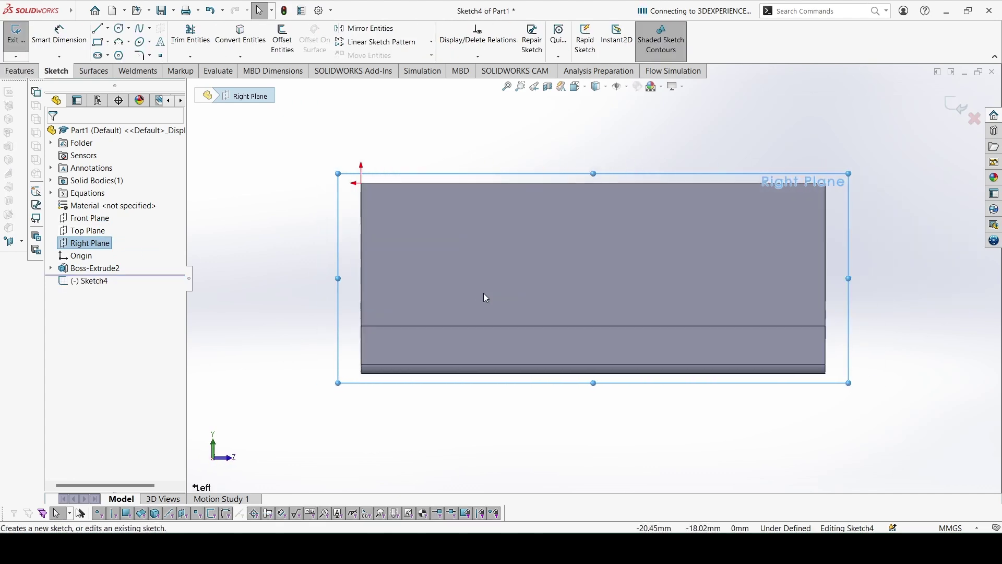
left_click(789, 146)
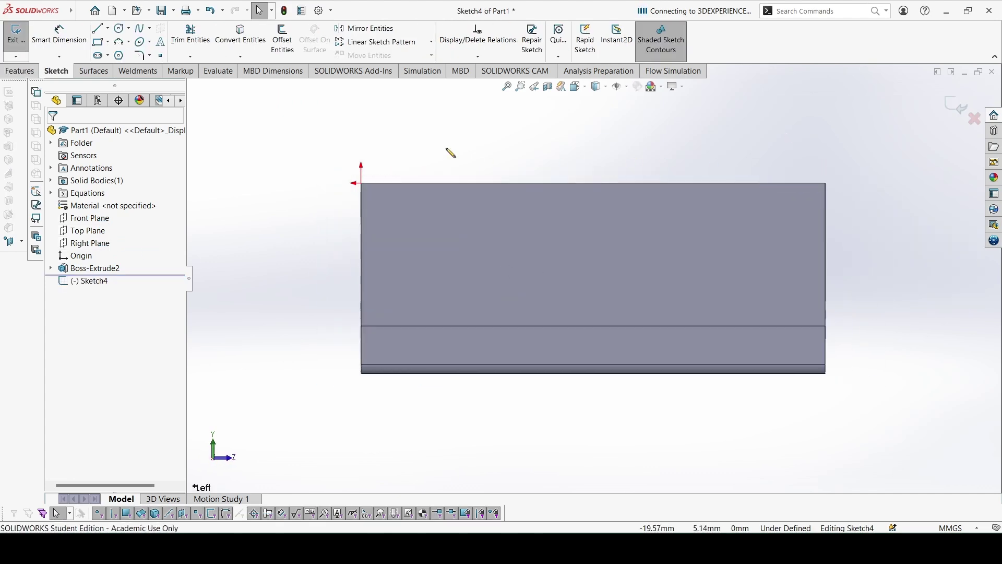
Sketch a closed four-sided profile at the block's upper end corner, with a vertical inner line and a lower edge sloping about 41° from the end edge.
left_click(98, 29)
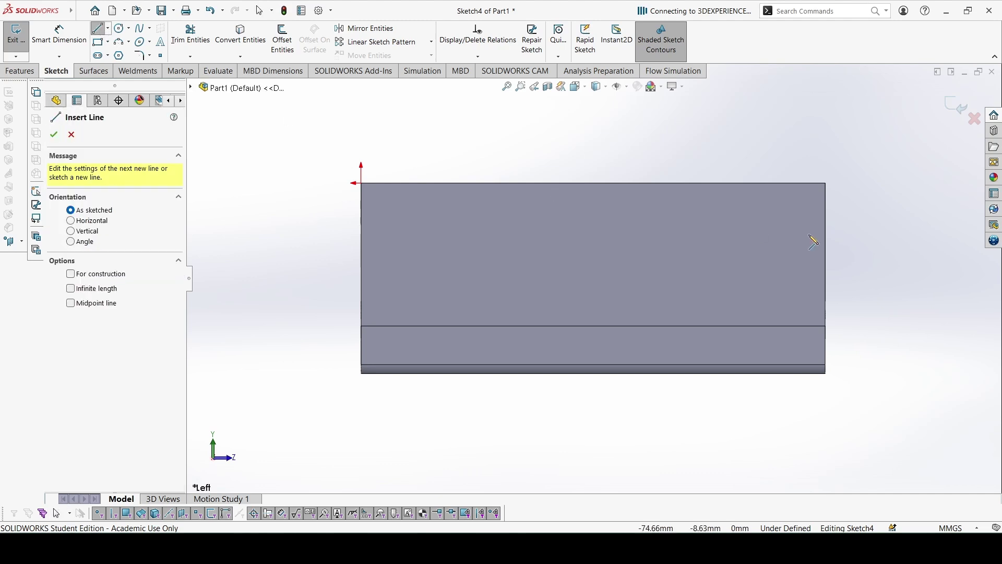
left_click(790, 183)
left_click(790, 251)
left_click(826, 290)
left_click(825, 183)
left_click(790, 182)
key("Escape")
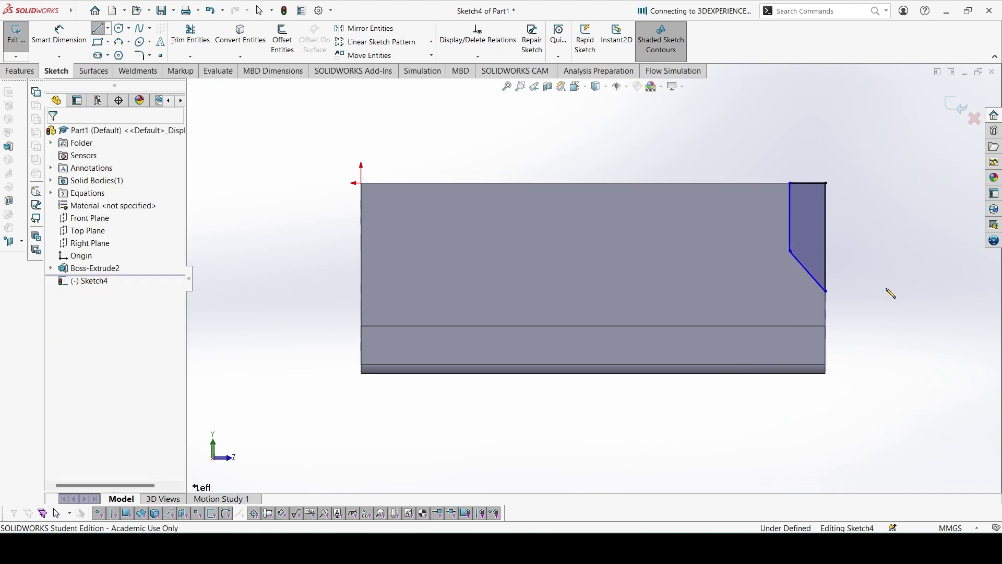
Dimension the angle between the sloped line and the block's vertical end edge as 24°.
right_click_drag(889, 287, 867, 191)
scroll(850, 224, "down", 1)
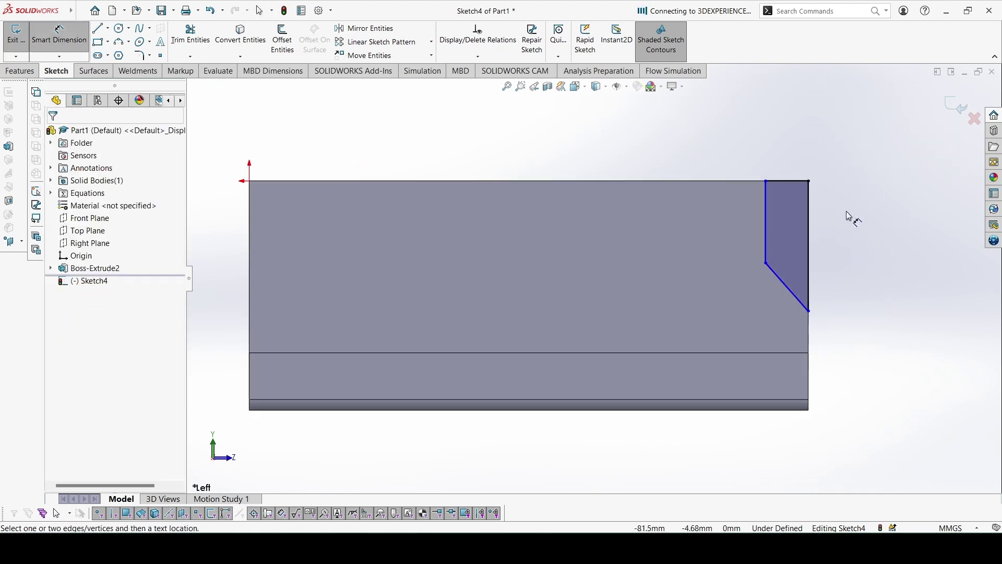
left_click(786, 285)
left_click(808, 260)
left_click(756, 146)
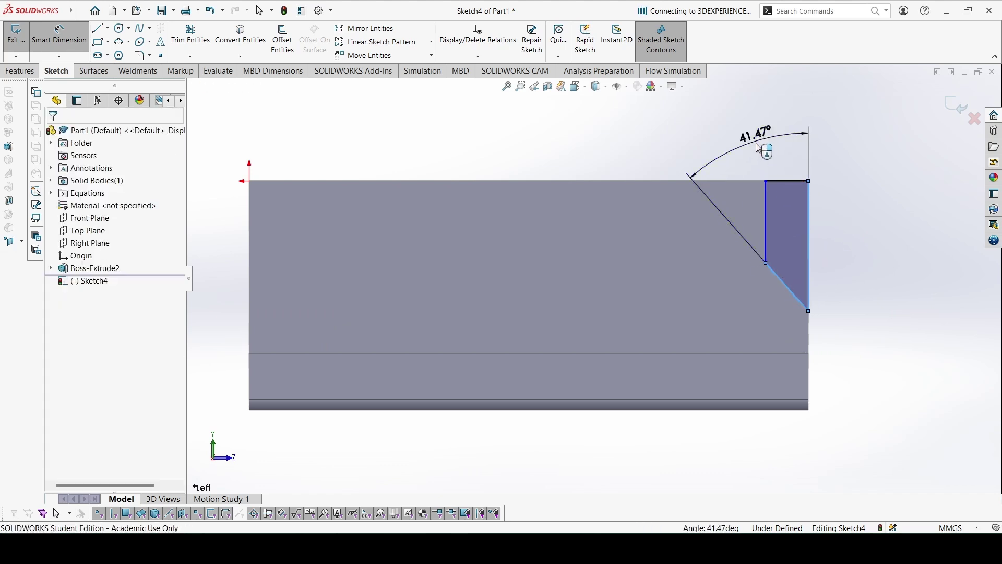
type("24")
key("Return")
Dimension the profile's vertical inner line with the equation "B"/3.
scroll(825, 225, "down", 4)
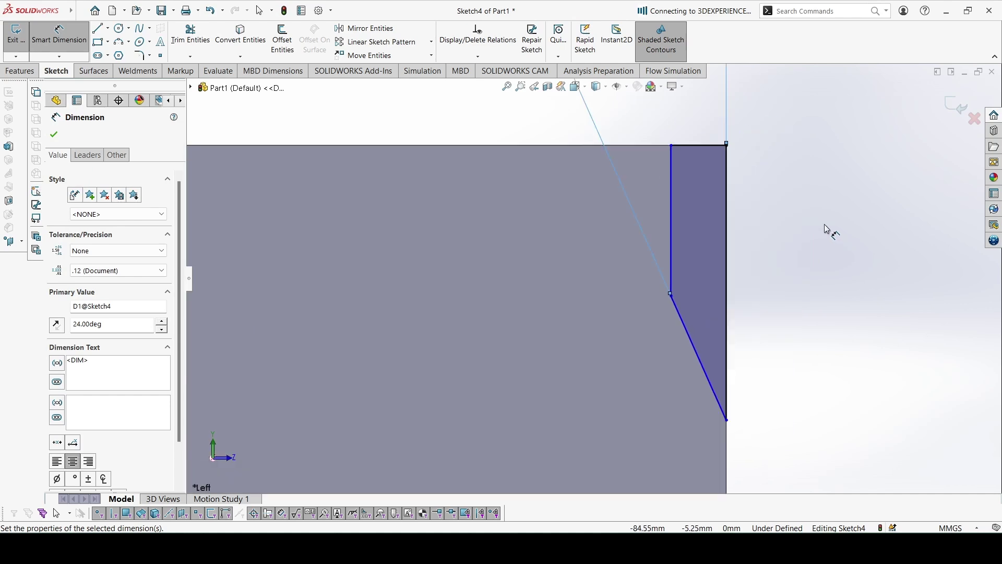
left_click(674, 223)
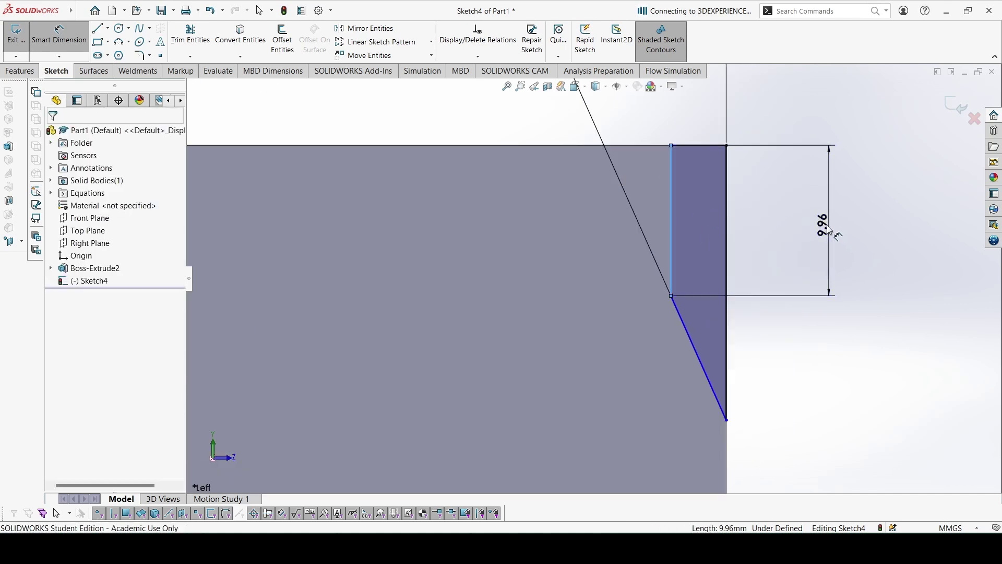
left_click(829, 230)
type("=")
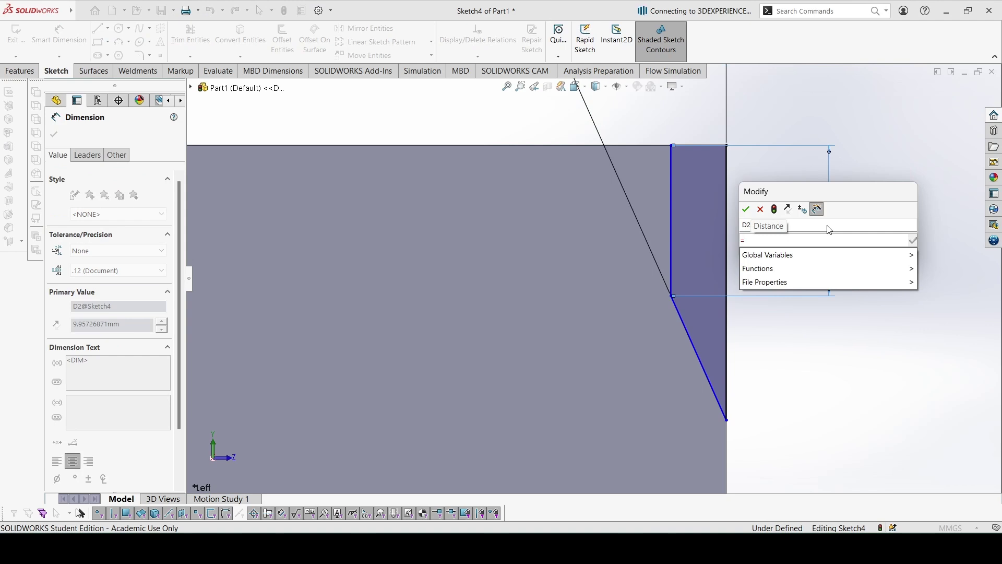
type("\"")
left_click(823, 254)
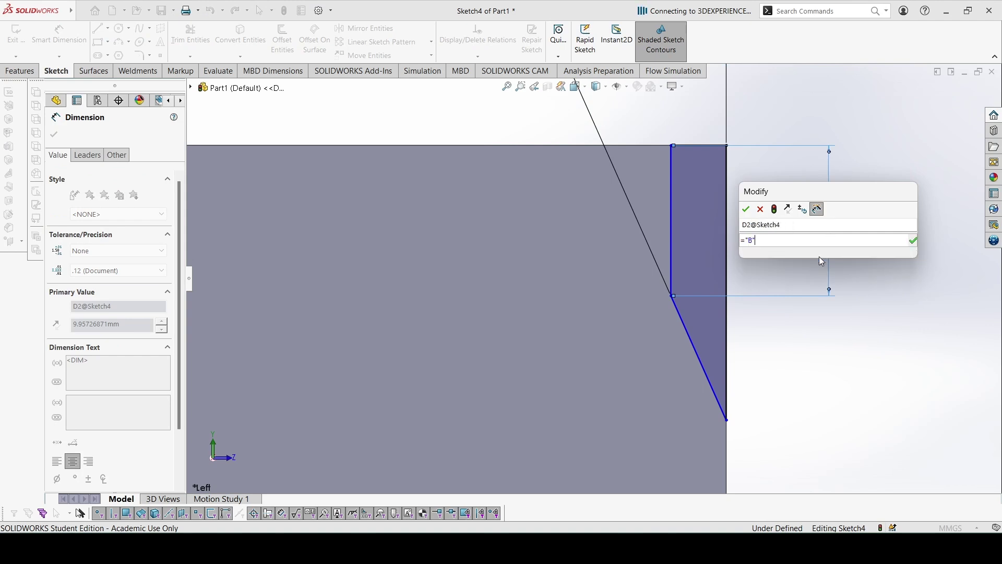
type("/3")
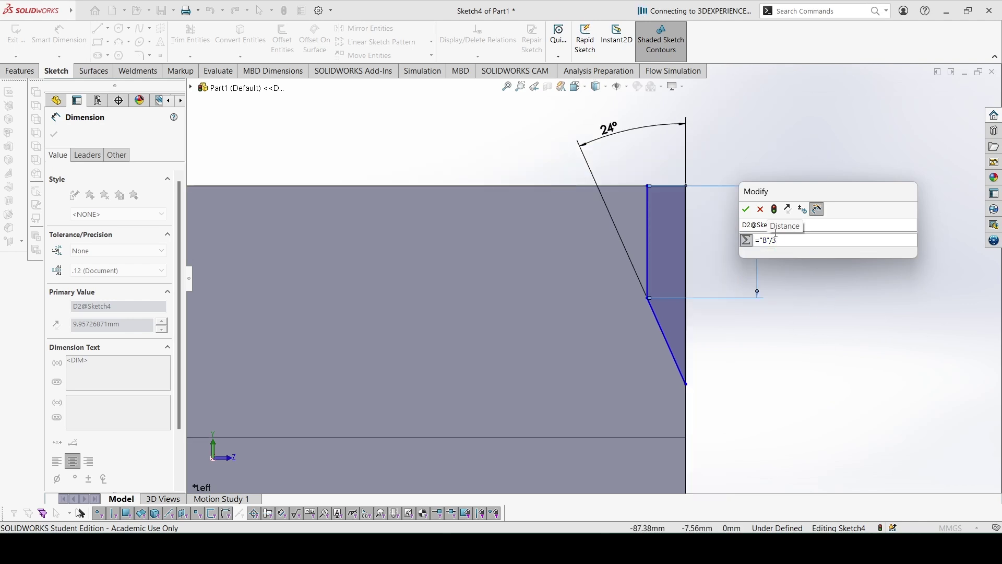
left_click(747, 209)
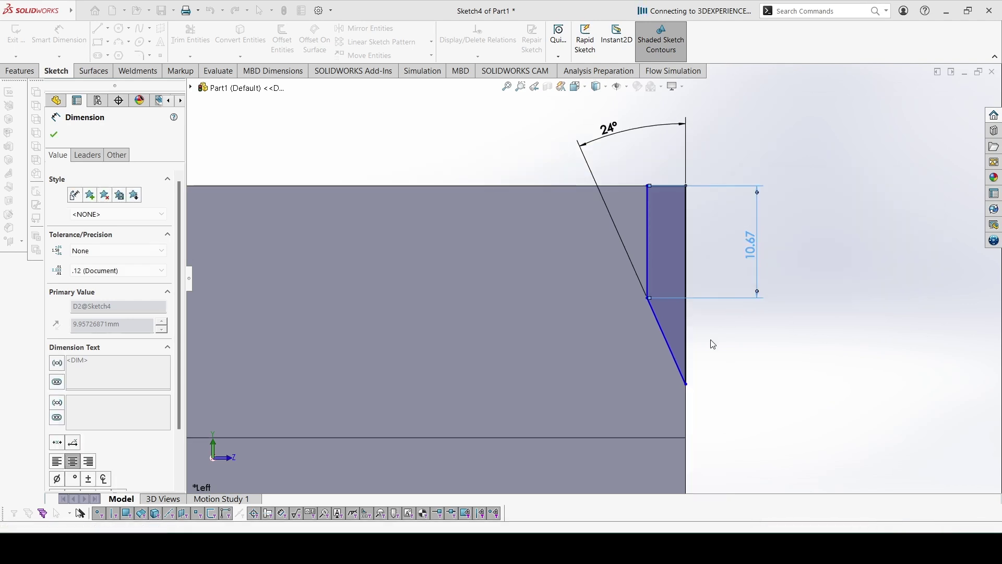
Dimension the sloped line's vertical height with the equation "B"/4.
left_click(669, 344)
left_click(756, 349)
type("=B")
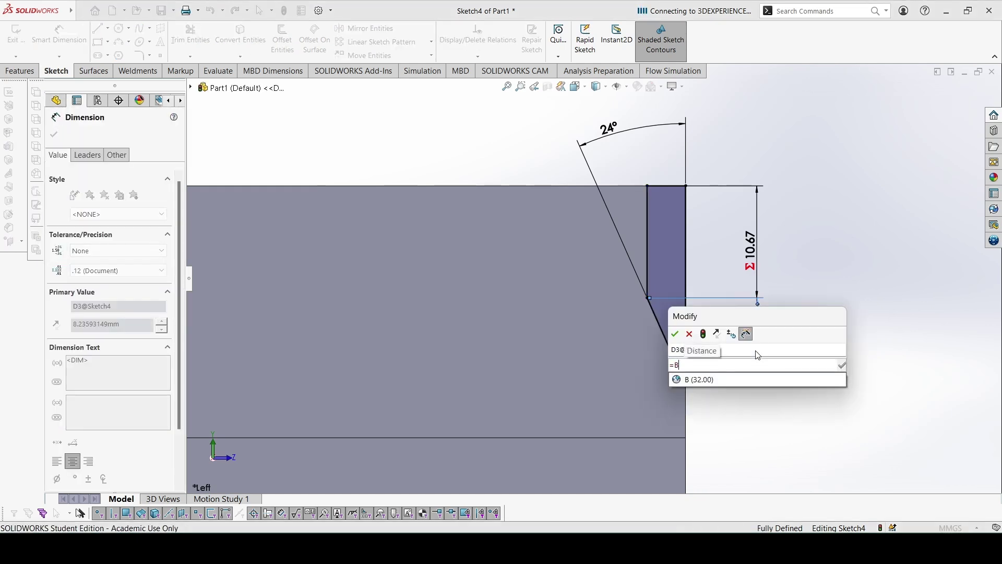
type("/4")
left_click(680, 365)
left_click(687, 382)
left_click(676, 335)
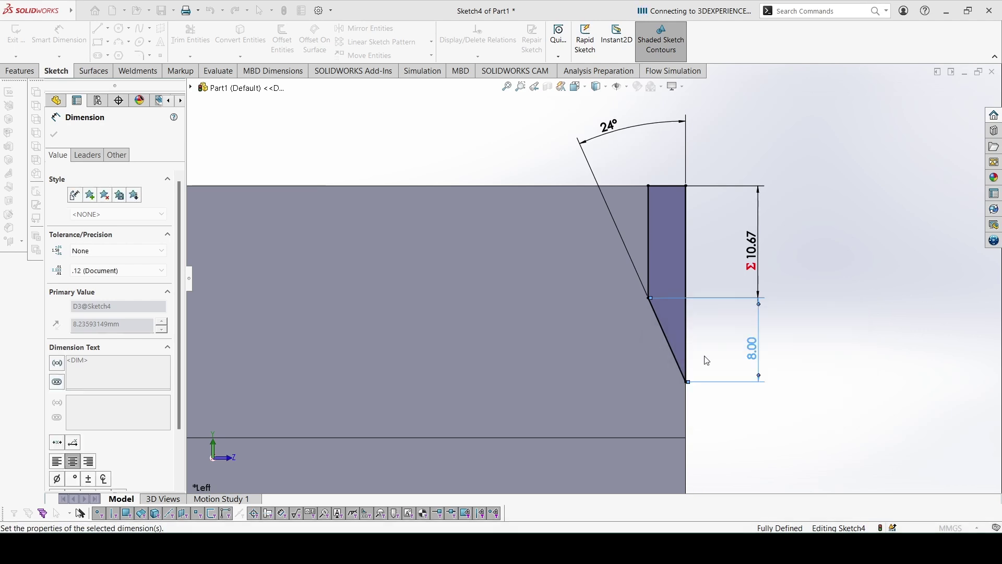
key("Escape")
scroll(803, 341, "up", 1)
scroll(804, 341, "up", 3)
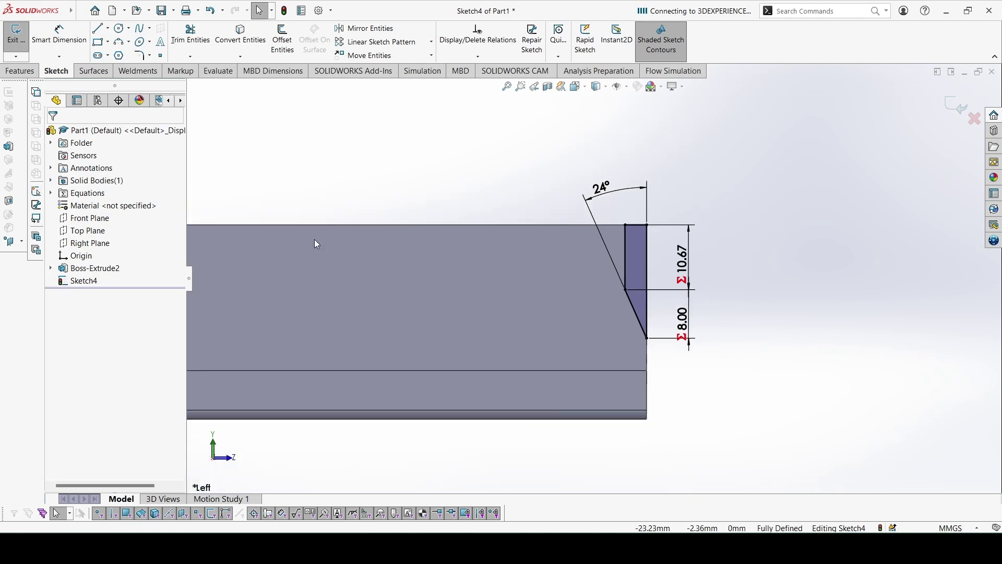
left_click(116, 28)
left_click(108, 28)
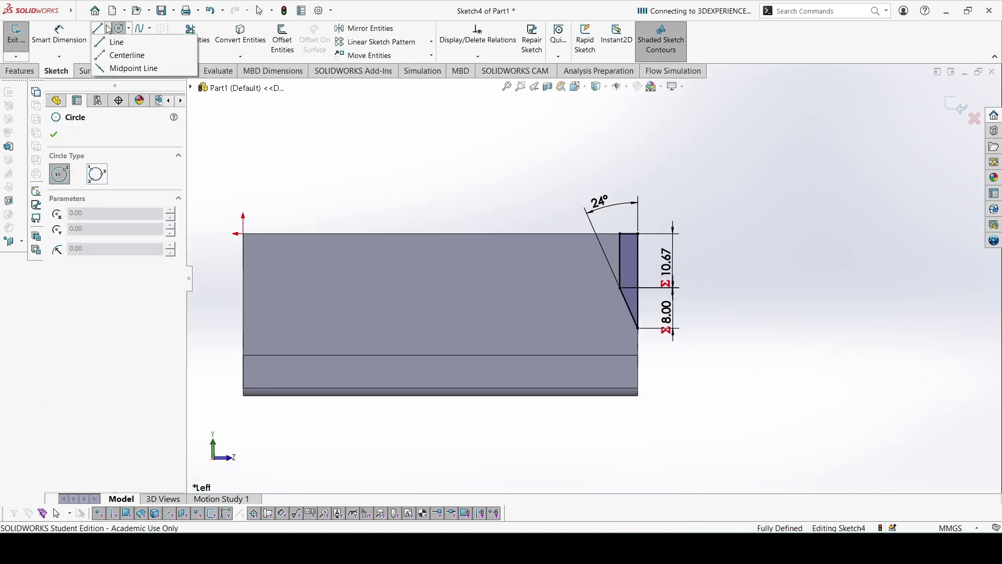
left_click(110, 54)
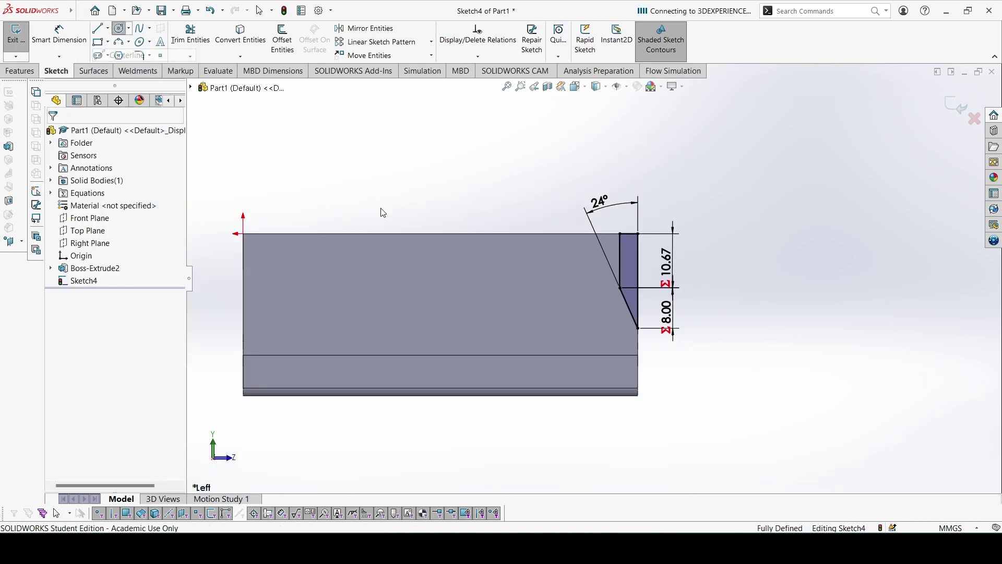
left_click(440, 233)
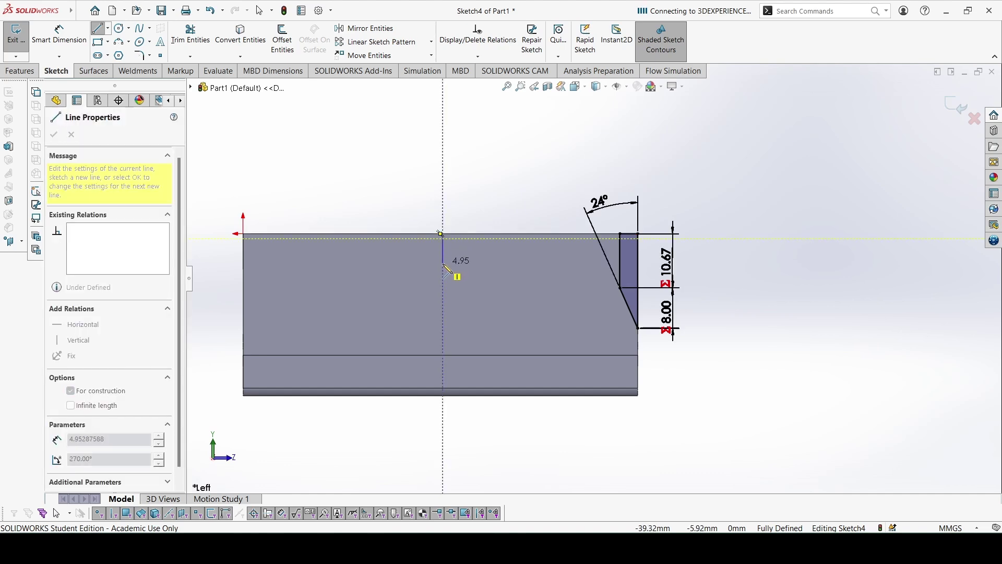
key("Escape")
Sketch a vertical centerline downward from the midpoint of the block's upper edge.
left_click(108, 27)
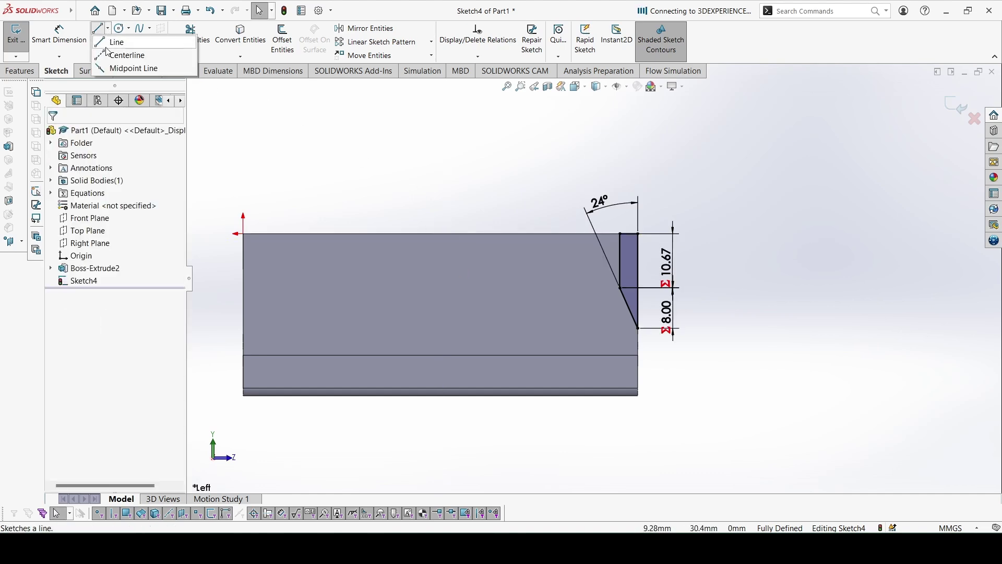
left_click(116, 55)
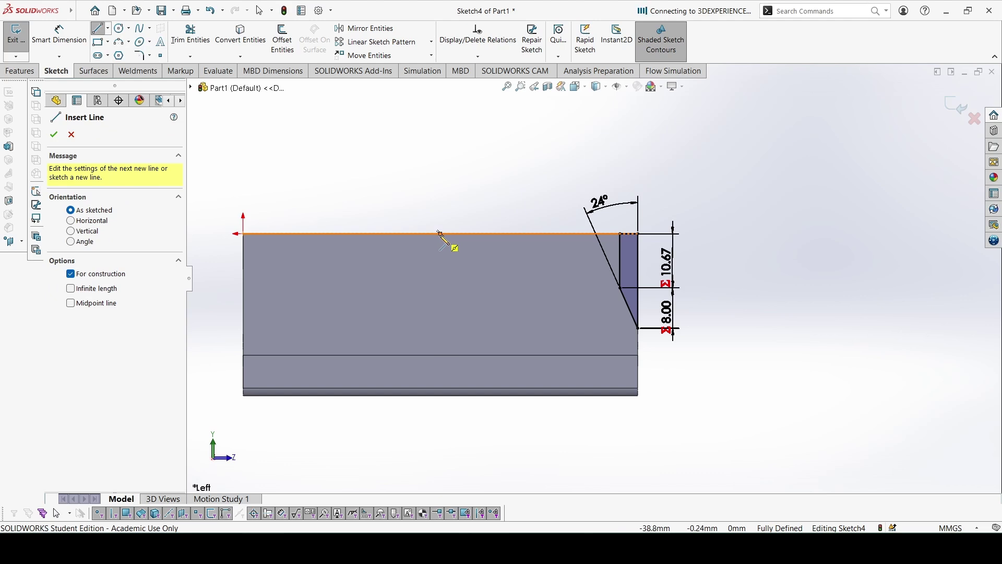
left_click(439, 233)
left_click(441, 298)
key("Escape")
key("Escape")
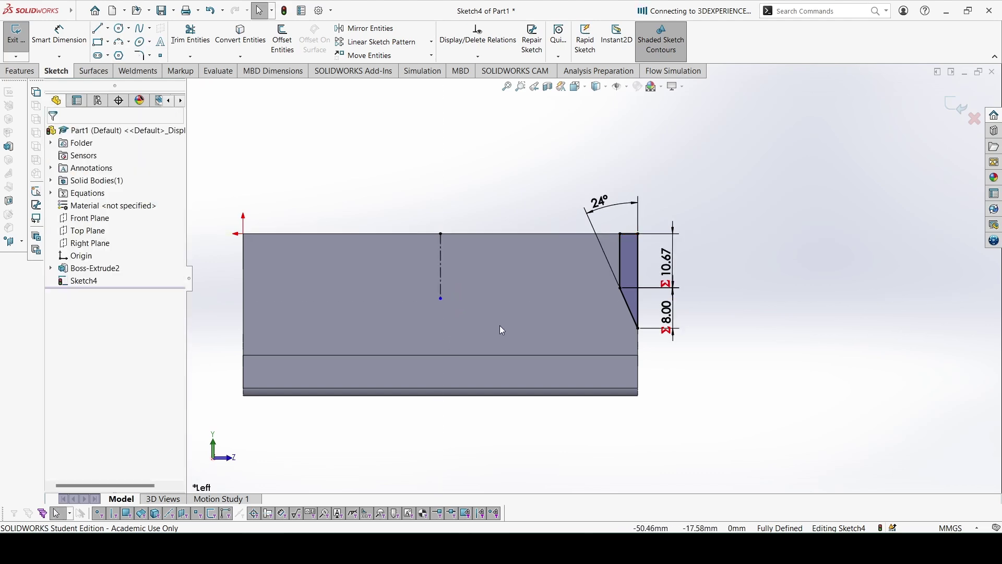
Mirror the four-sided corner profile across the vertical centerline to the block's opposite end.
key("ctrl+a")
left_click(379, 30)
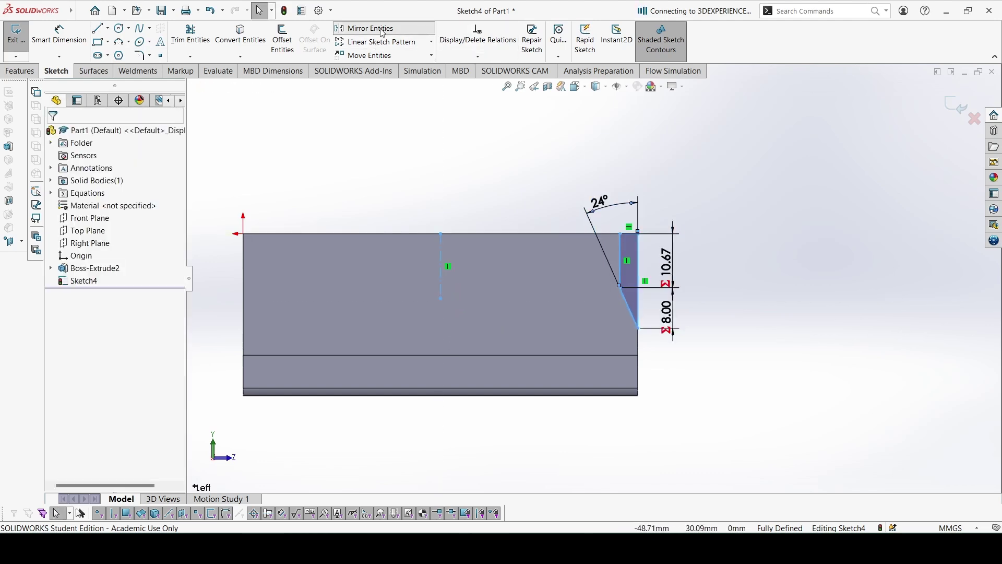
scroll(347, 223, "up", 2)
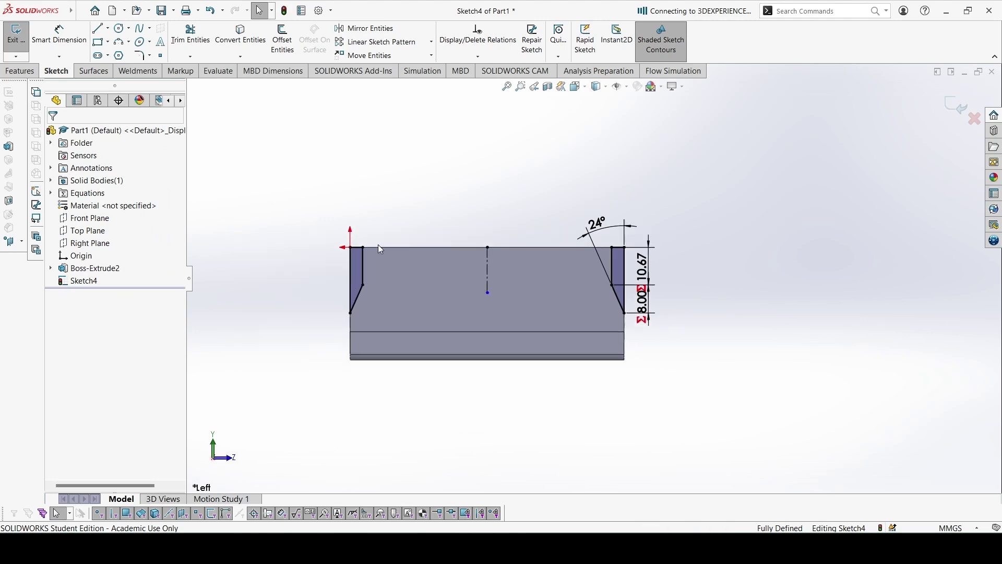
Cut both corner profiles through the block with an Extruded Cut set to Through All - Both.
left_click(21, 72)
left_click(180, 38)
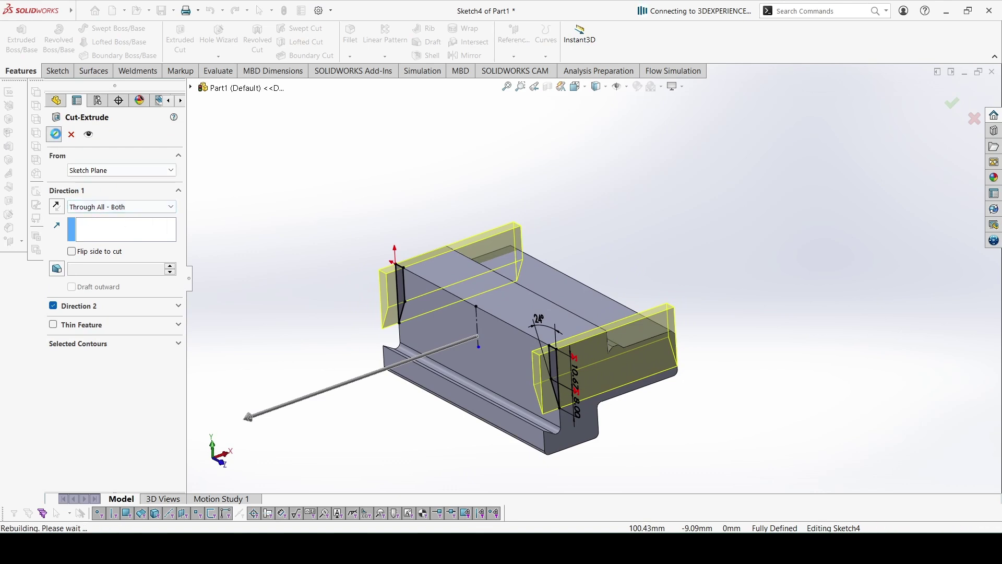
left_click(54, 134)
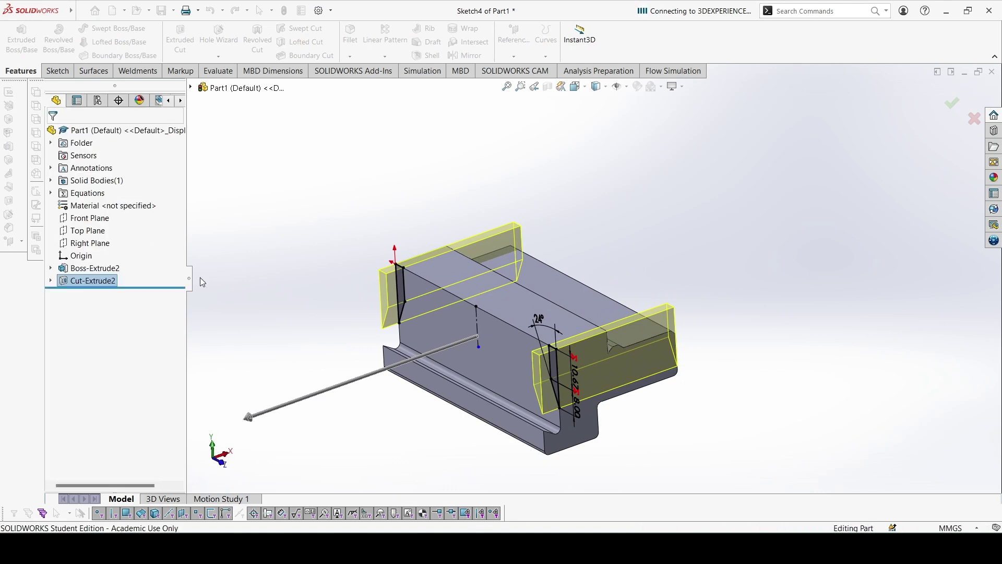
Start a sketch on the block's raised upper face and draw a horizontal centerline between the midpoints of its two long edges.
left_click(544, 317)
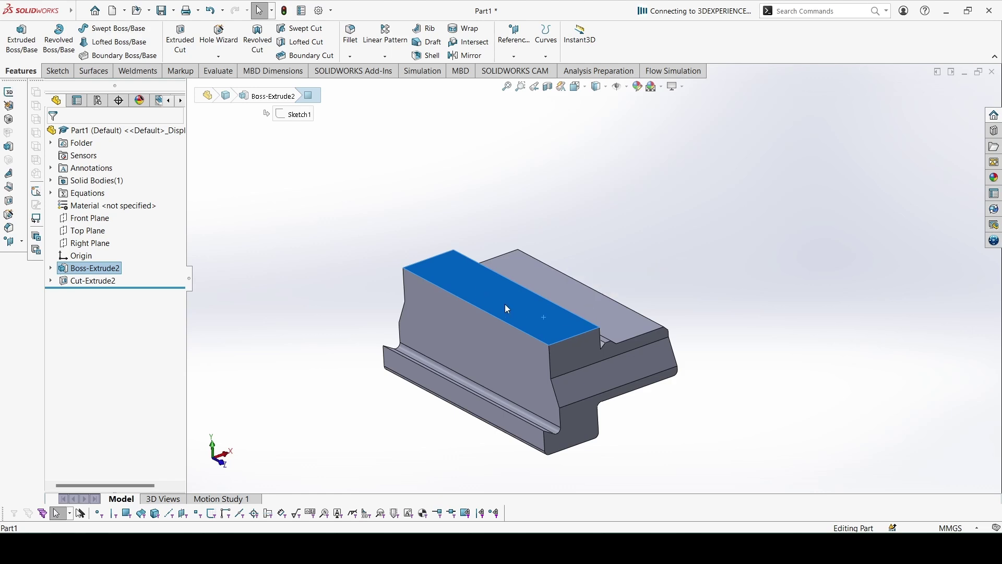
left_click(550, 275)
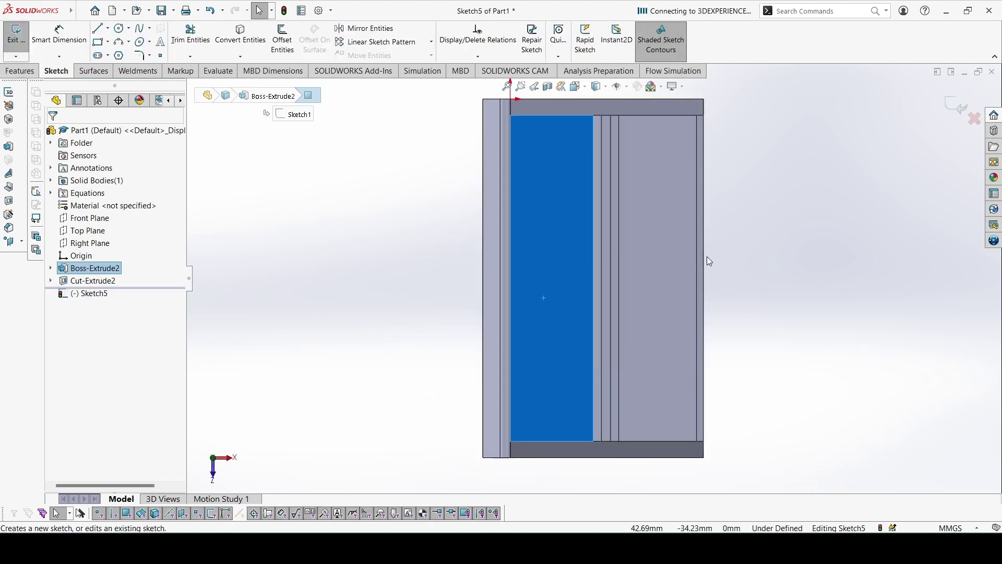
left_click(108, 29)
left_click(115, 56)
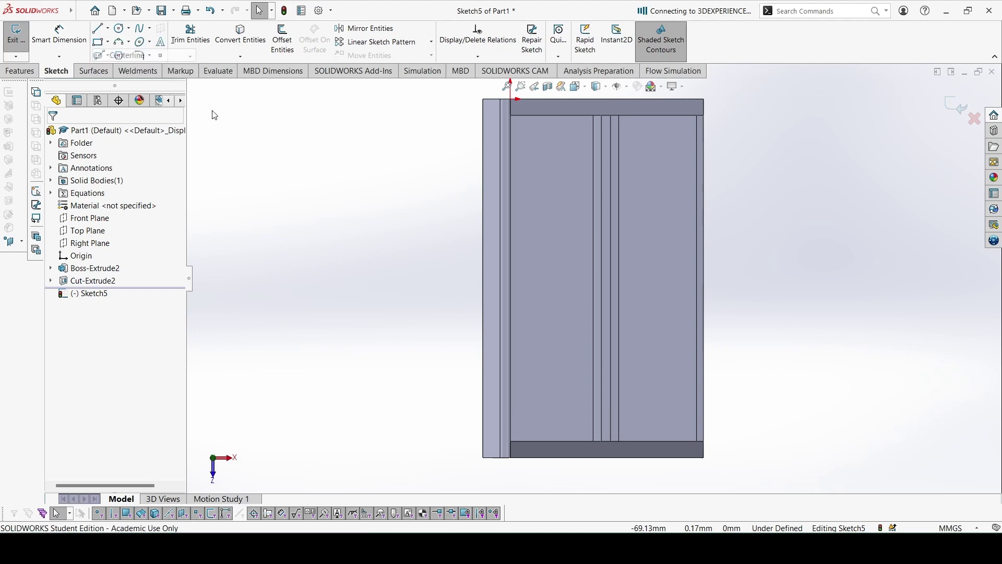
left_click(510, 277)
left_click(593, 278)
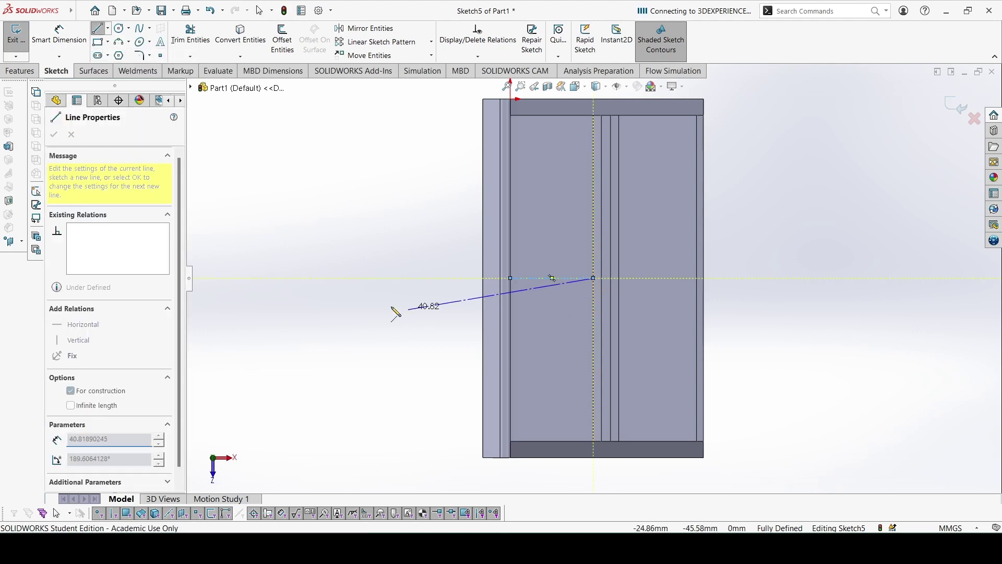
key("Escape")
Sketch a circle about 9.3 mm in diameter centred on the midpoint of the horizontal centerline.
key("c")
left_click(552, 277)
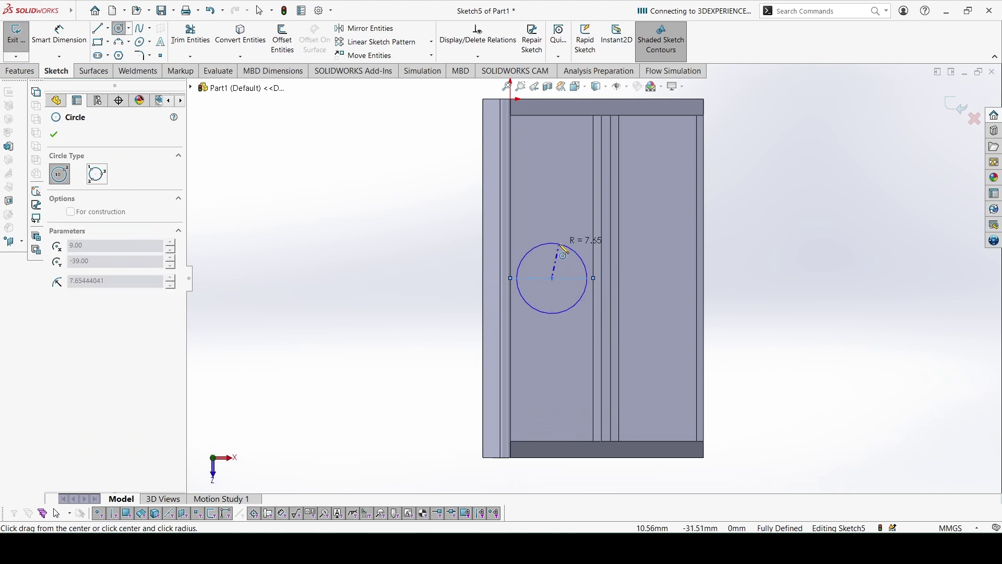
left_click(560, 257)
key("Escape")
Dimension the circle's diameter as 8 mm.
key("d")
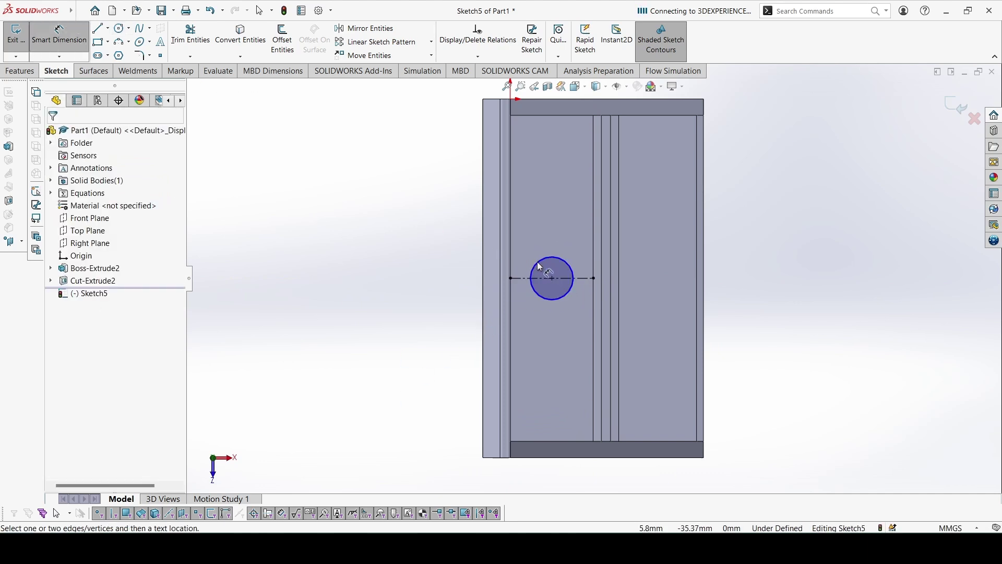
left_click(536, 263)
left_click(419, 287)
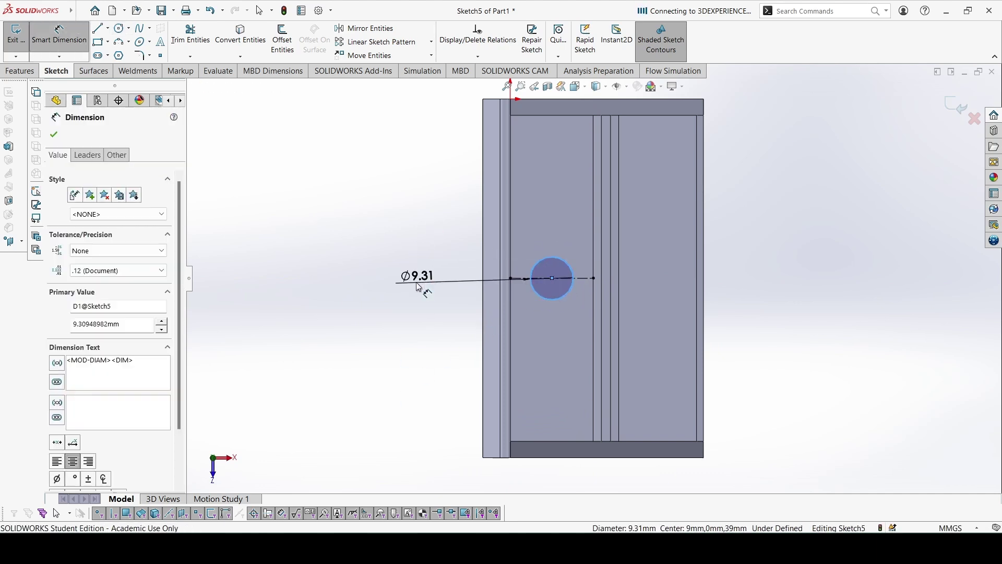
type("8")
key("Return")
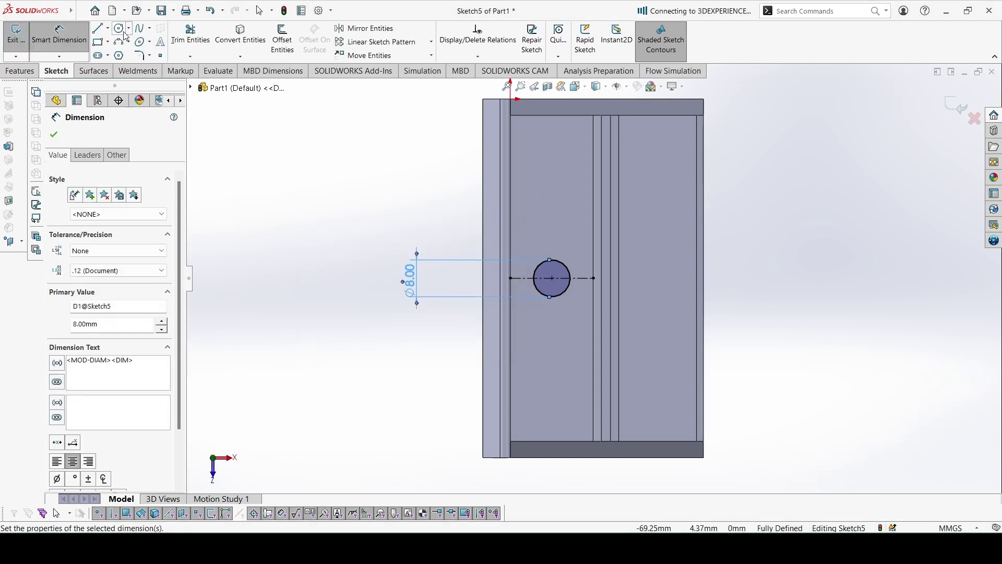
Sketch a second circle about 7.7 mm in diameter between the first circle and the face's upper short edge.
left_click(121, 29)
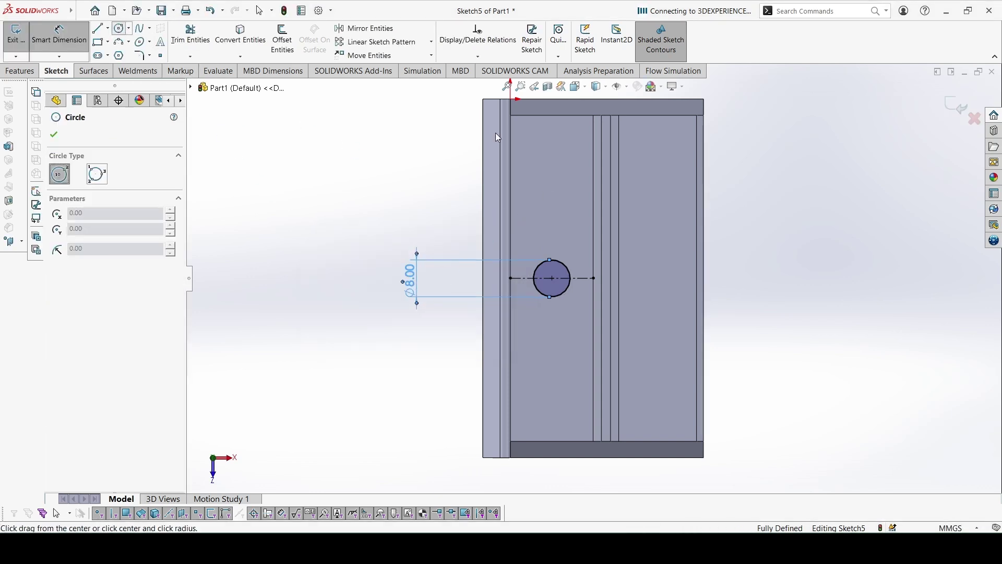
left_click(546, 166)
left_click(564, 168)
key("Escape")
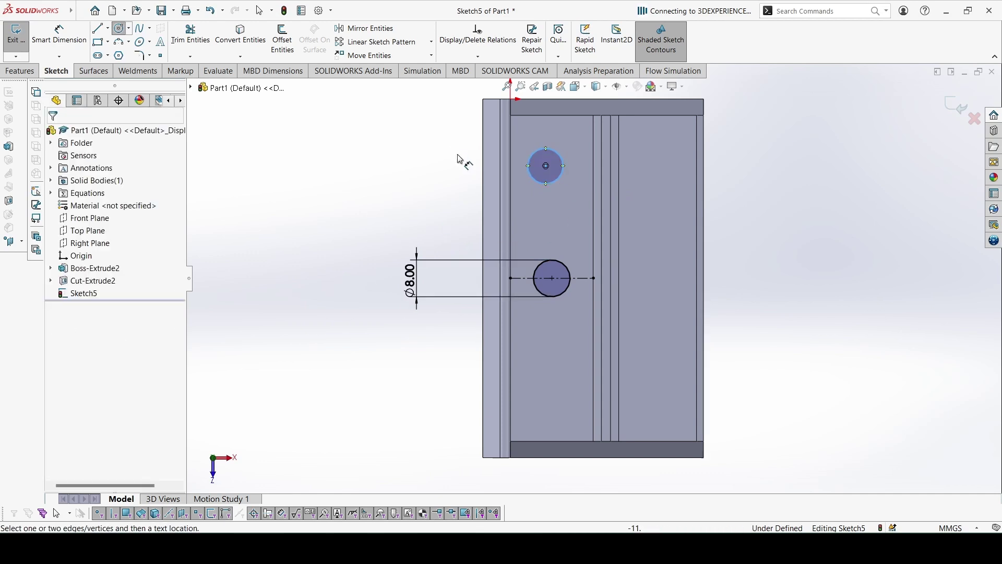
Make the two circles equal in size and align their centre points vertically.
left_click(559, 180)
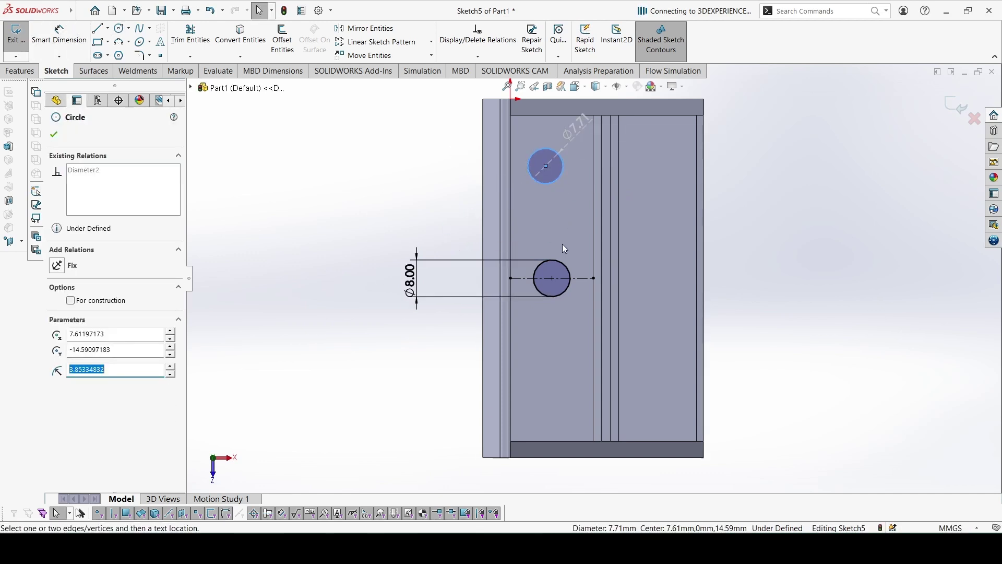
left_click(567, 267, "ctrl")
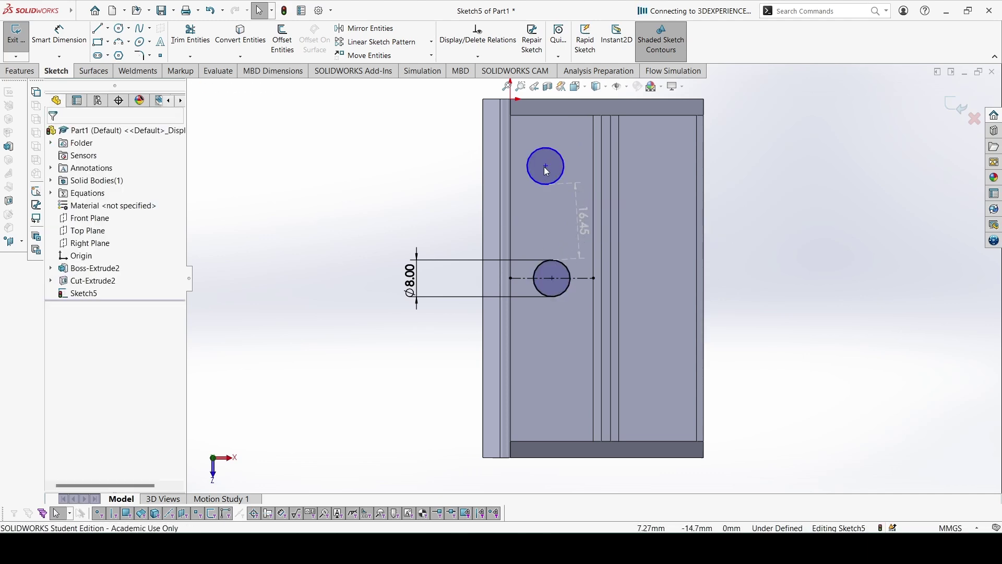
left_click(552, 278)
left_click(545, 166, "ctrl")
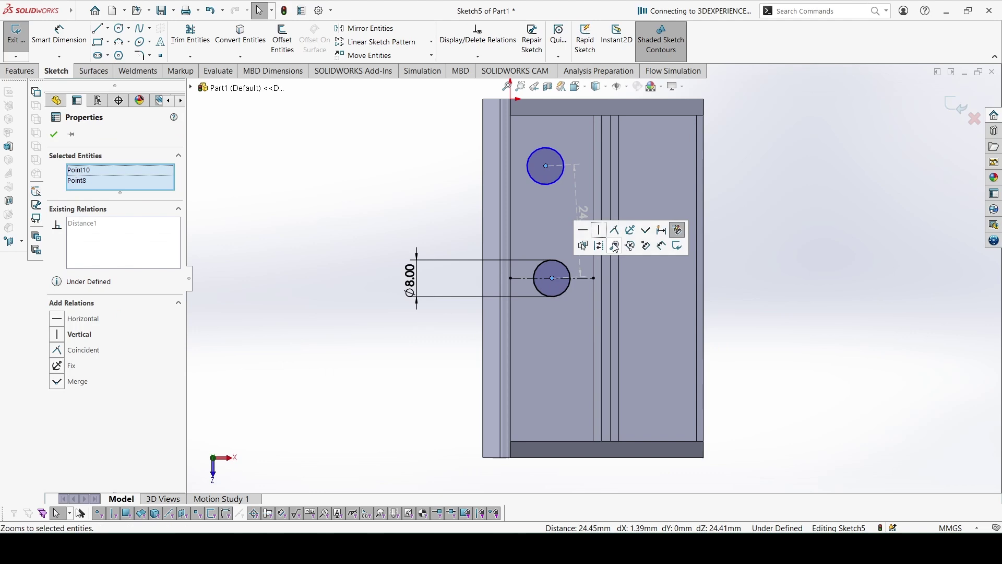
left_click(604, 232)
left_click(776, 279)
Dimension the distance from the second circle's centre to the face's nearest short edge as 12 mm.
key("d")
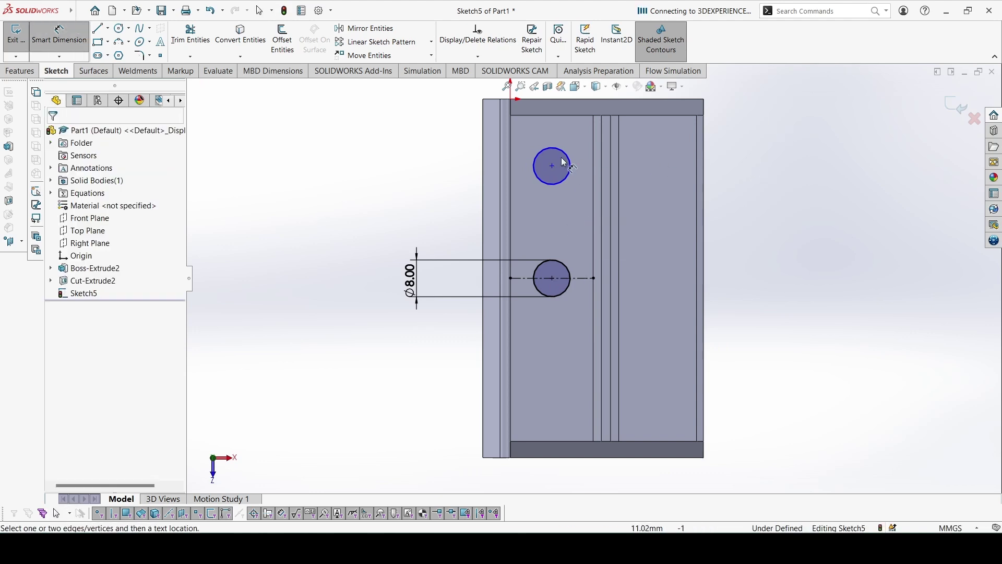
left_click(540, 153)
left_click(544, 116)
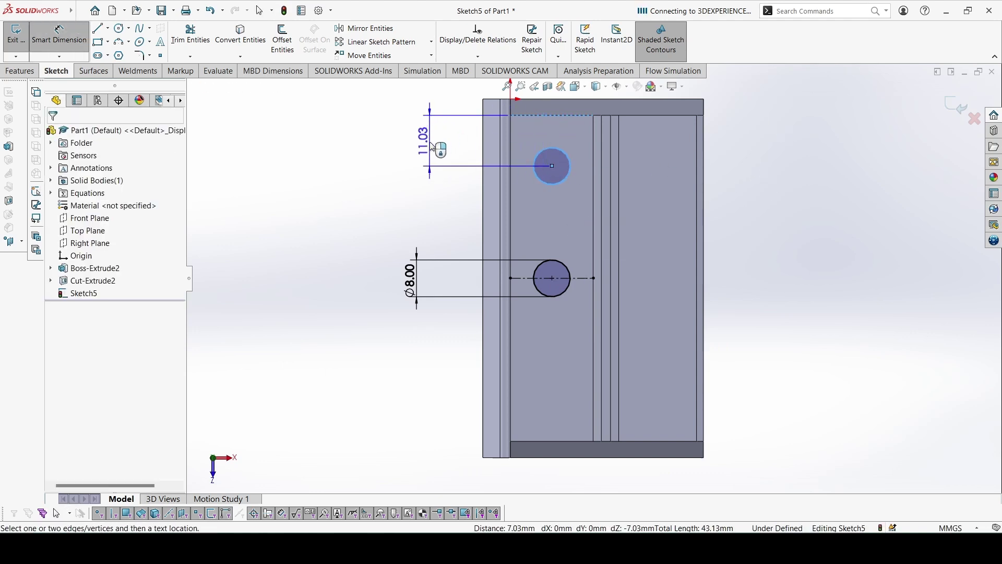
left_click(415, 136)
type("12")
key("Return")
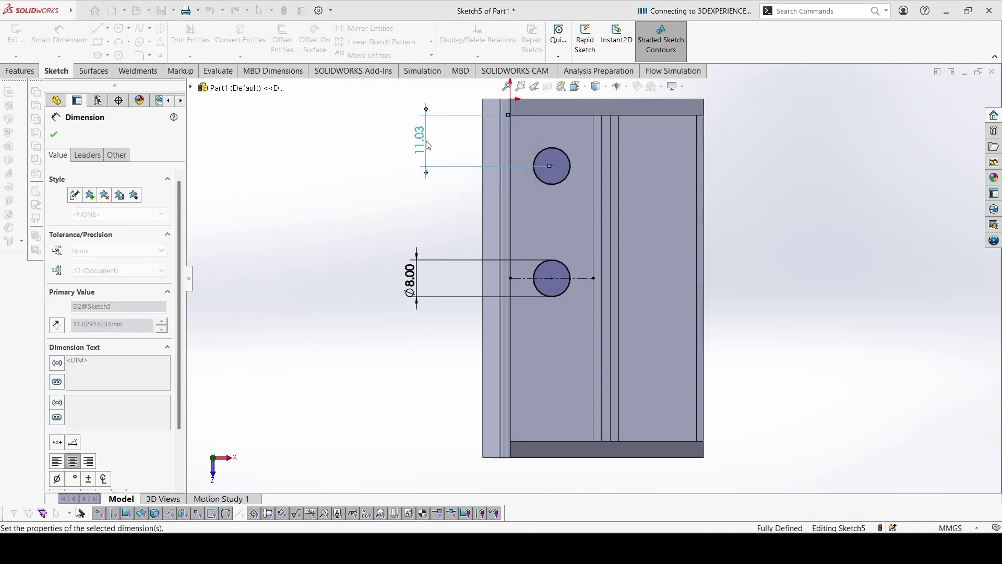
key("Escape")
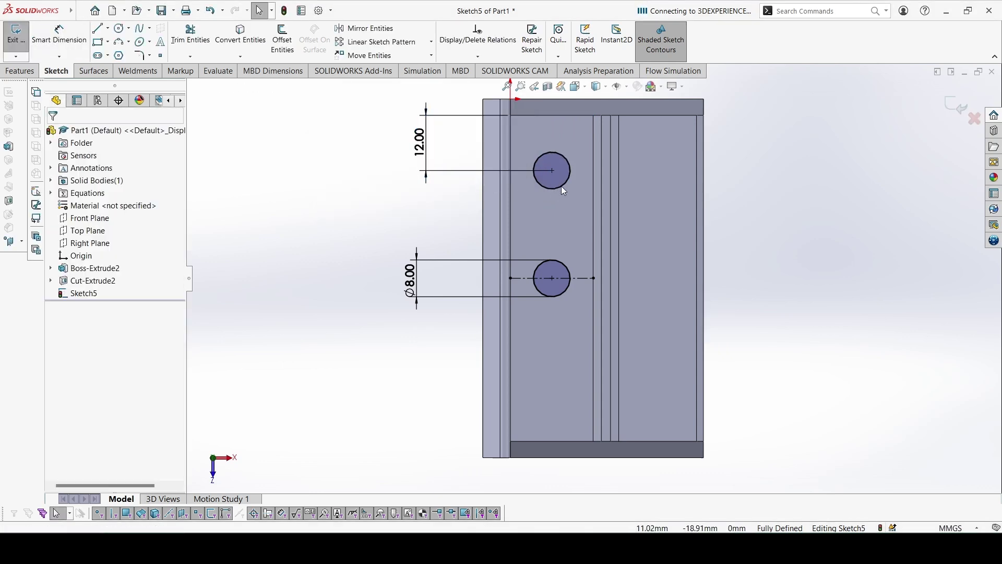
Mirror the second circle across the horizontal centerline to create a third circle at the opposite end of the face.
key("d")
left_click(562, 186)
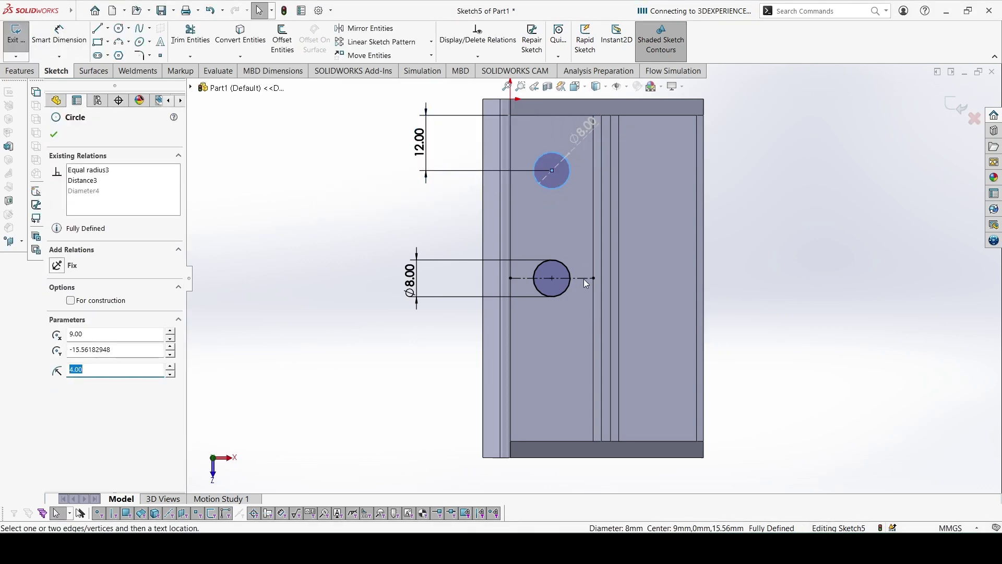
left_click(583, 278)
left_click(567, 183, "ctrl")
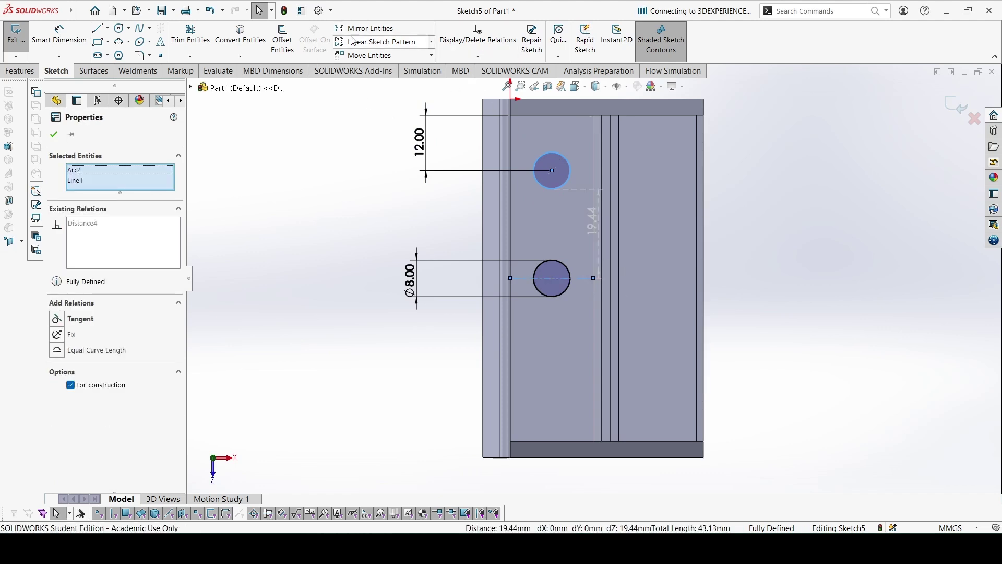
left_click(364, 28)
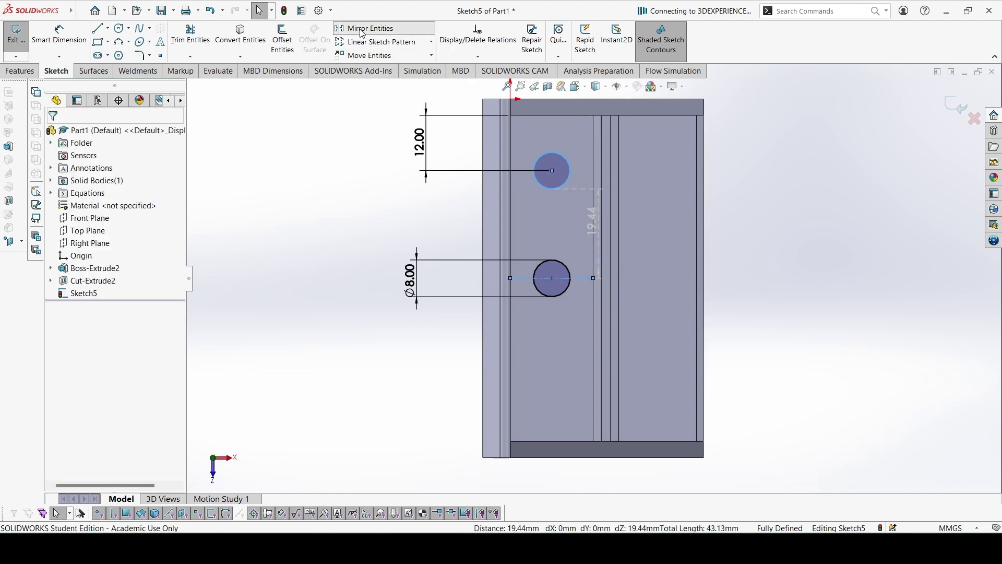
Cut-extrude the three sketched circles as blind holes 10 mm deep into the block.
left_click(19, 71)
left_click(184, 50)
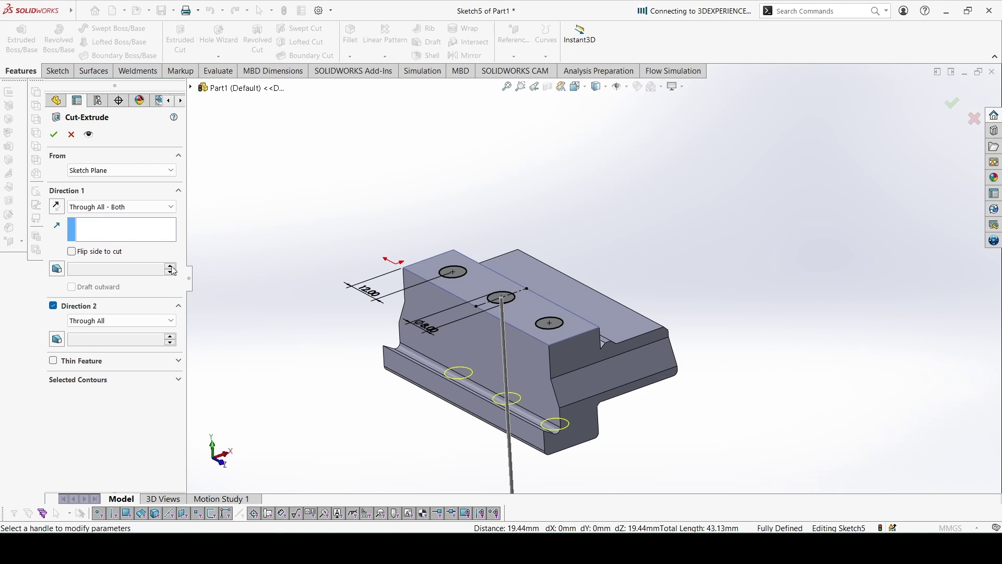
left_click(166, 207)
left_click(157, 225)
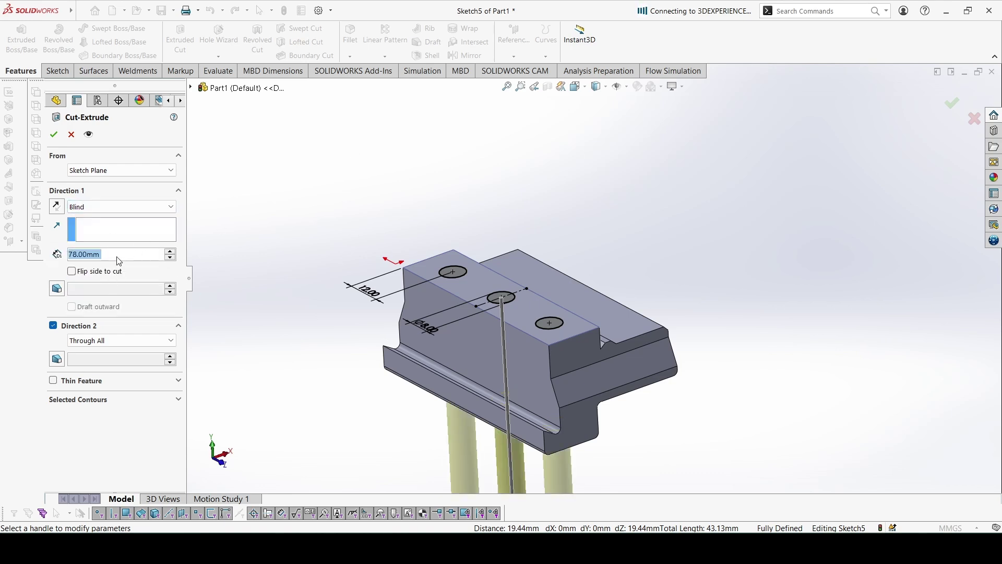
type("10")
key("Return")
type(".")
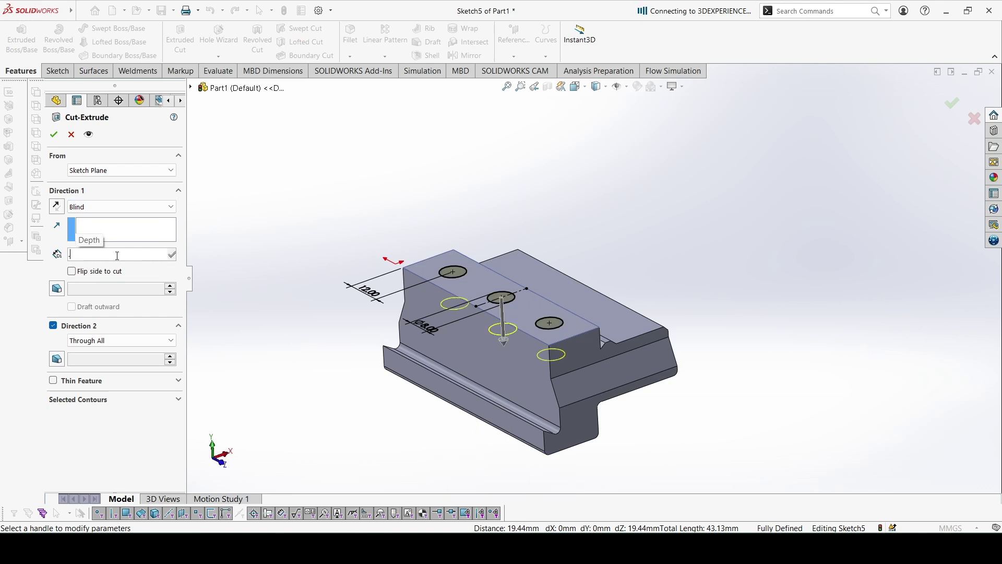
key("BackSpace")
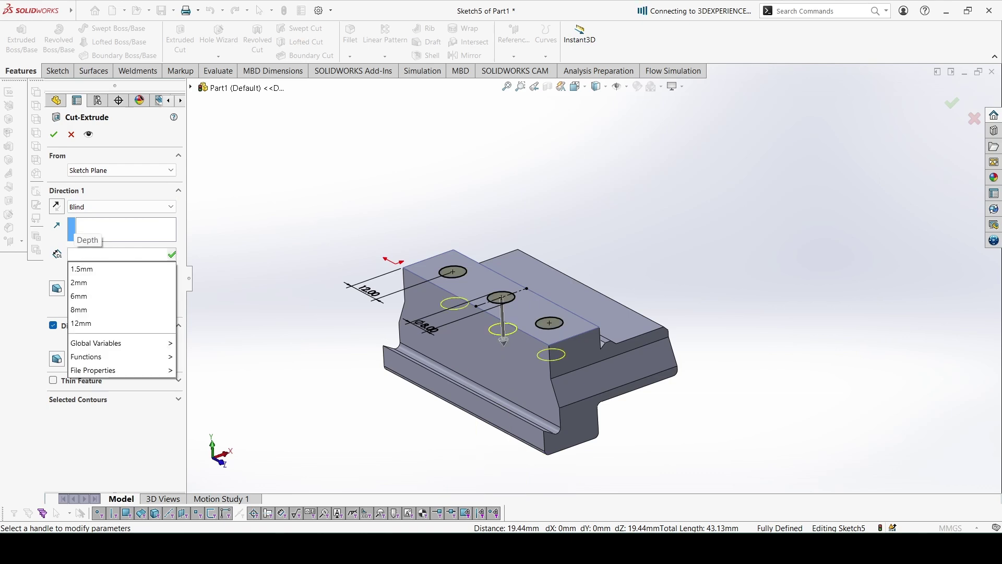
type("10")
key("Return")
key("Return")
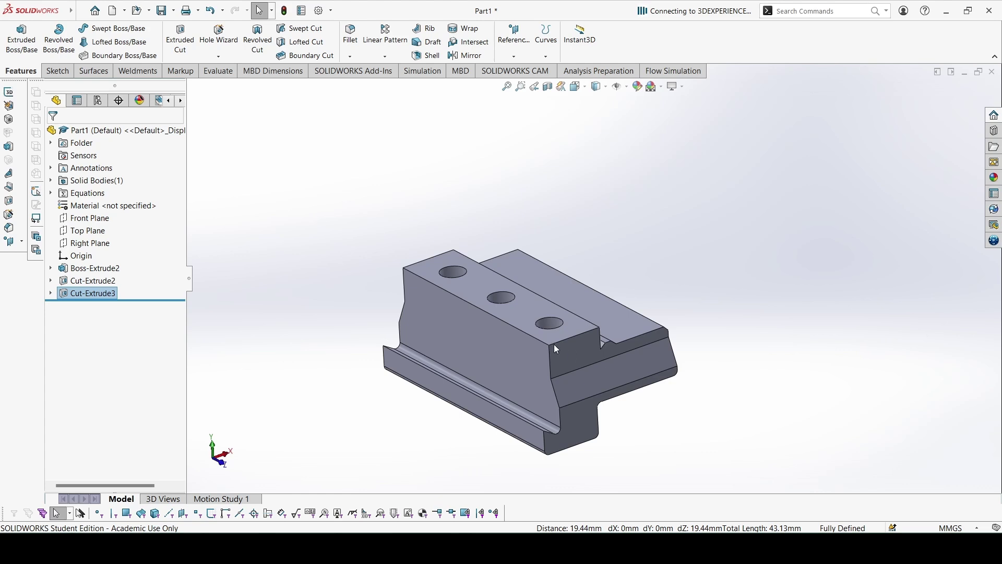
Chamfer the upper edges of all three holes with a 1.5 mm distance at 45 degrees.
left_click(353, 57)
left_click(361, 83)
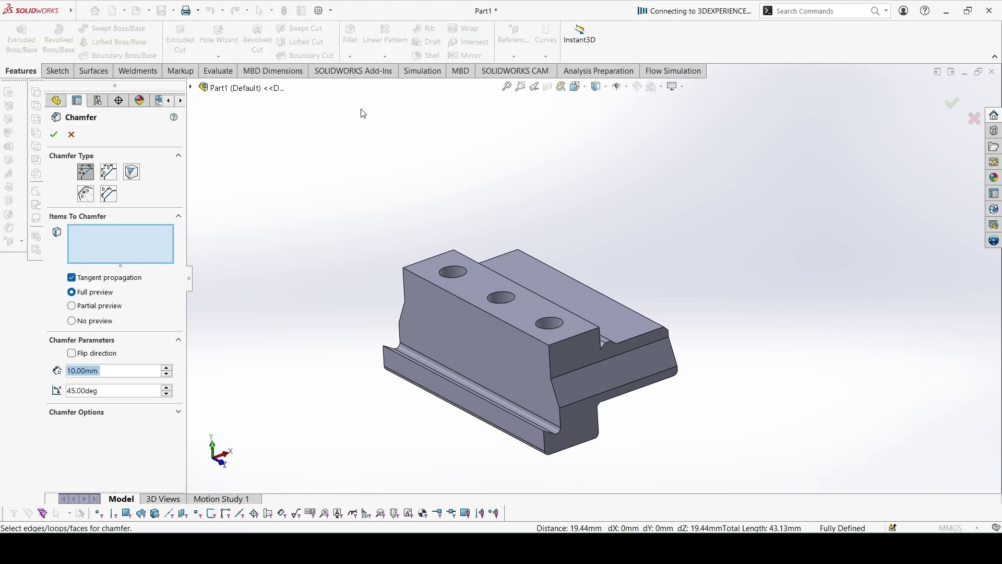
type("1.5")
key("Return")
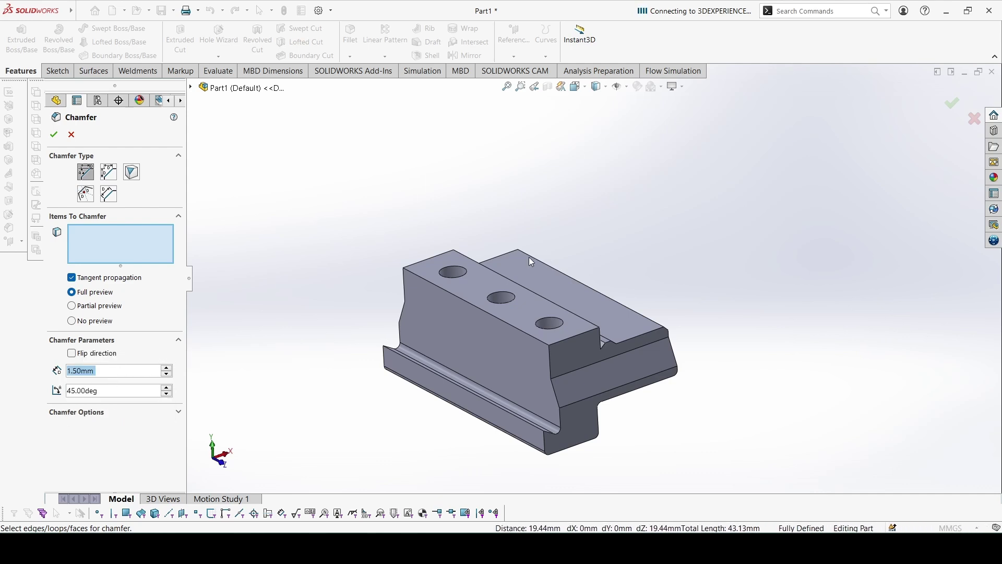
left_click(463, 272)
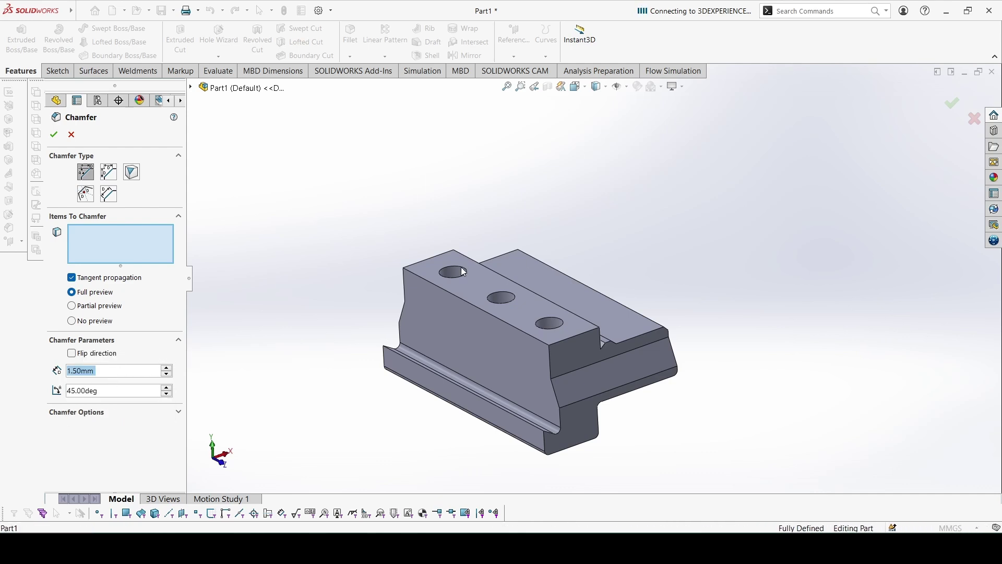
left_click(513, 299)
left_click(561, 324)
left_click(951, 107)
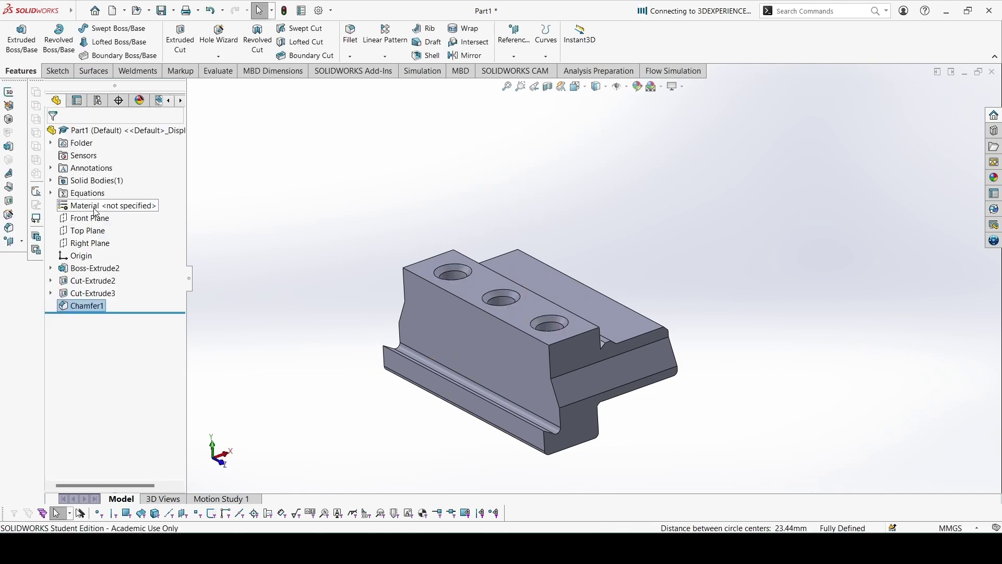
Assign Cast Carbon Steel from the SOLIDWORKS steel materials to the part.
right_click(94, 208)
left_click(131, 216)
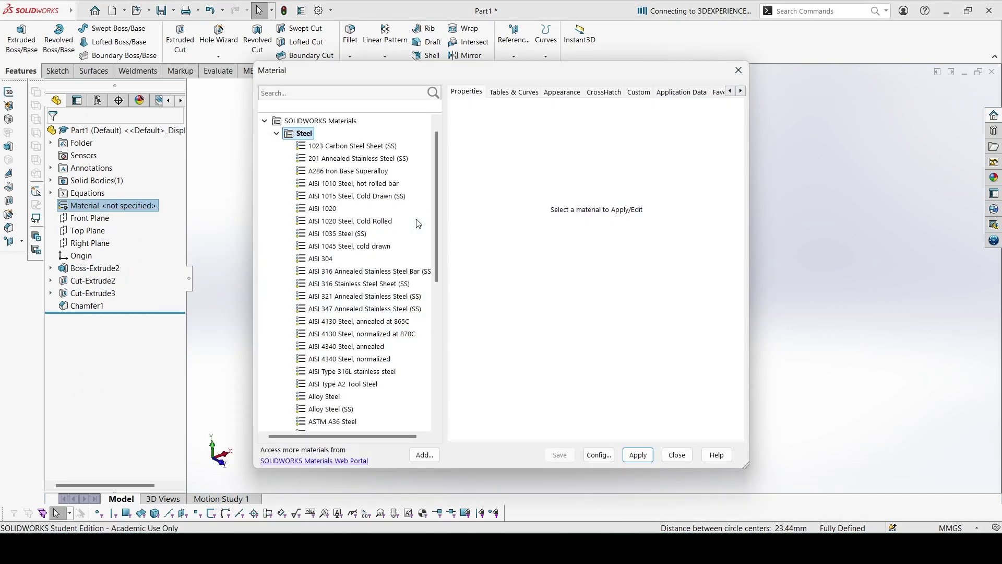
scroll(300, 327, "down", 3)
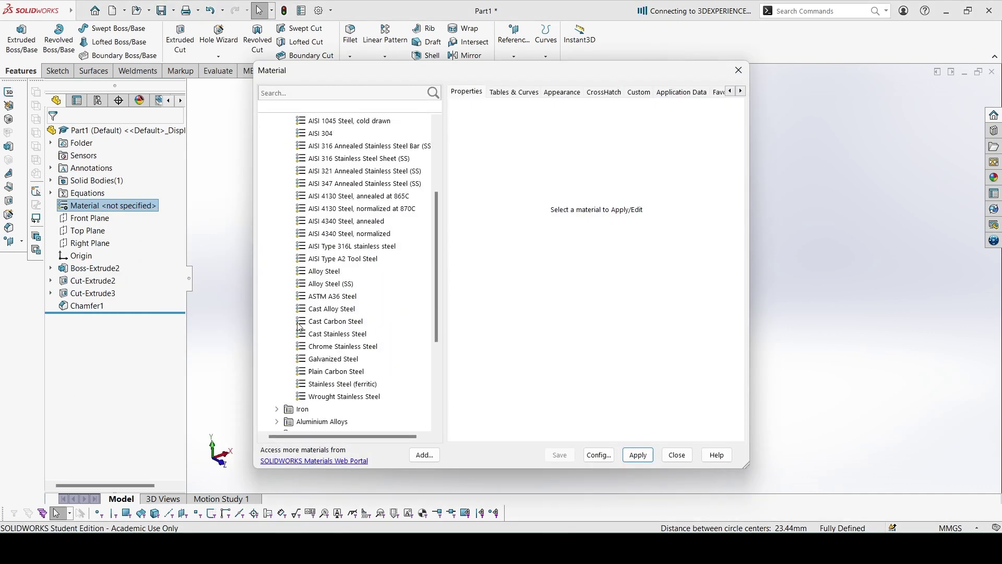
left_click(358, 323)
left_click(638, 455)
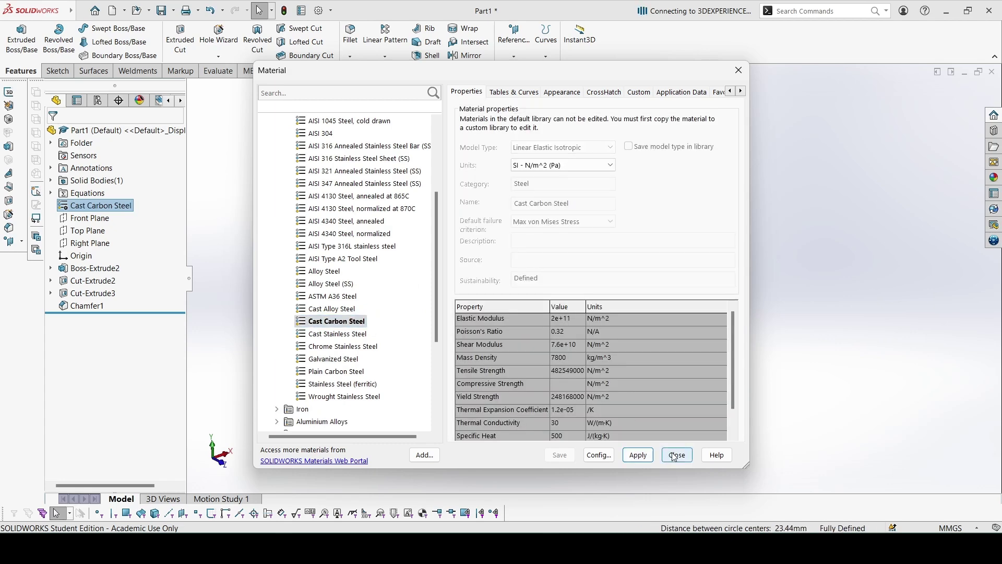
left_click(676, 455)
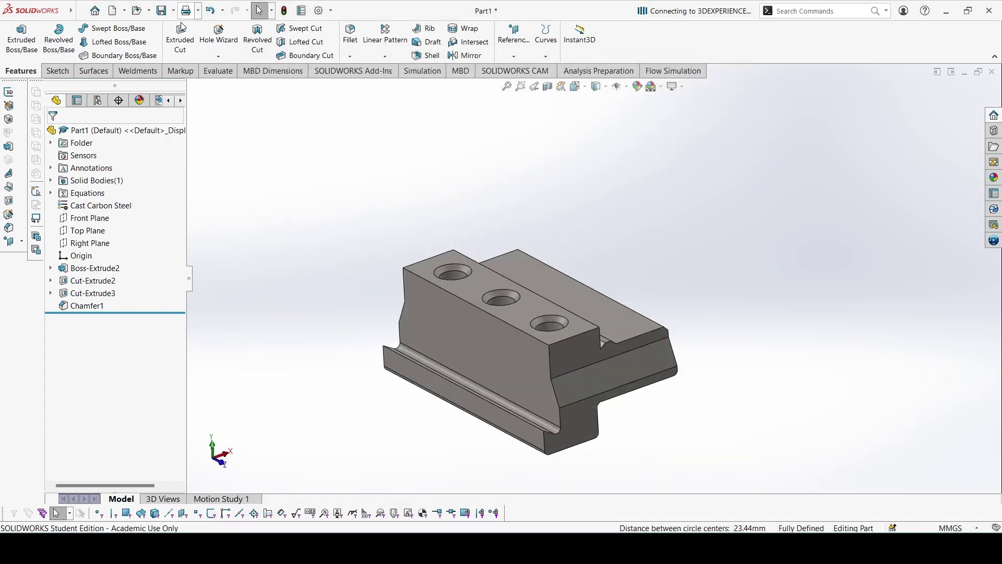
Evaluate the part's mass properties and compare its mass with the Section E, Problem 4 solution in the practice package PDF in the browser.
left_click(216, 72)
left_click(189, 46)
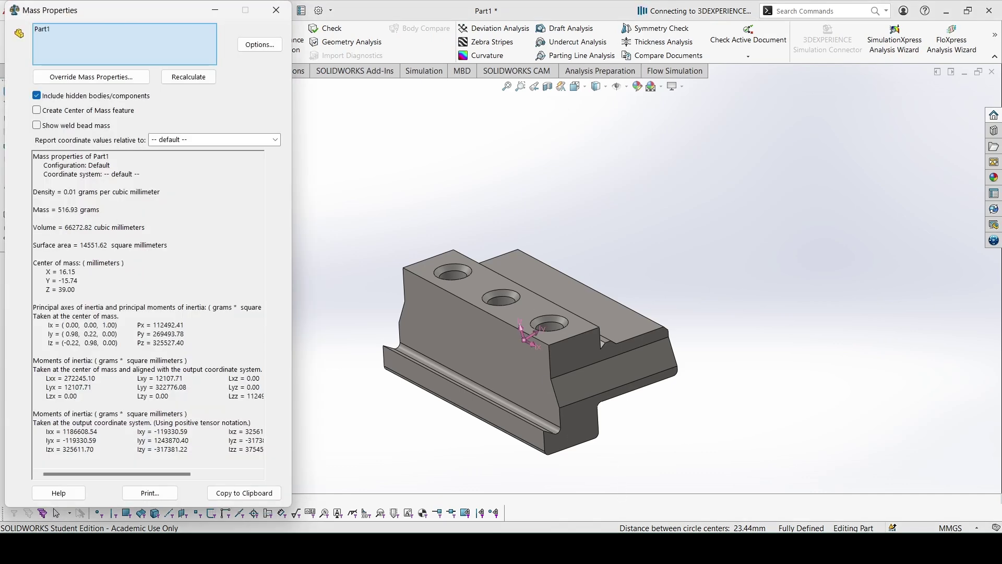
key("alt+Tab")
left_click(245, 12)
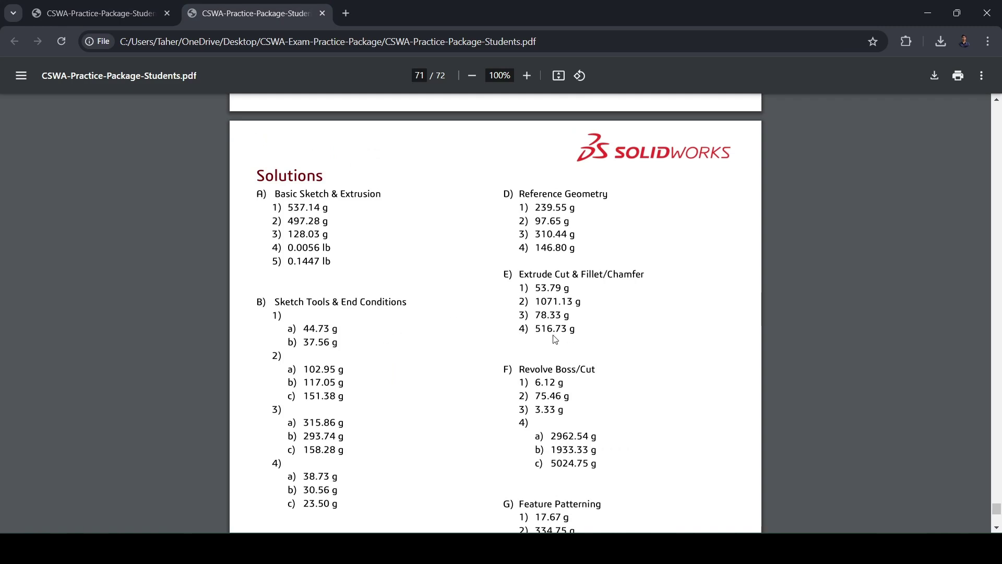
key("alt+Tab")
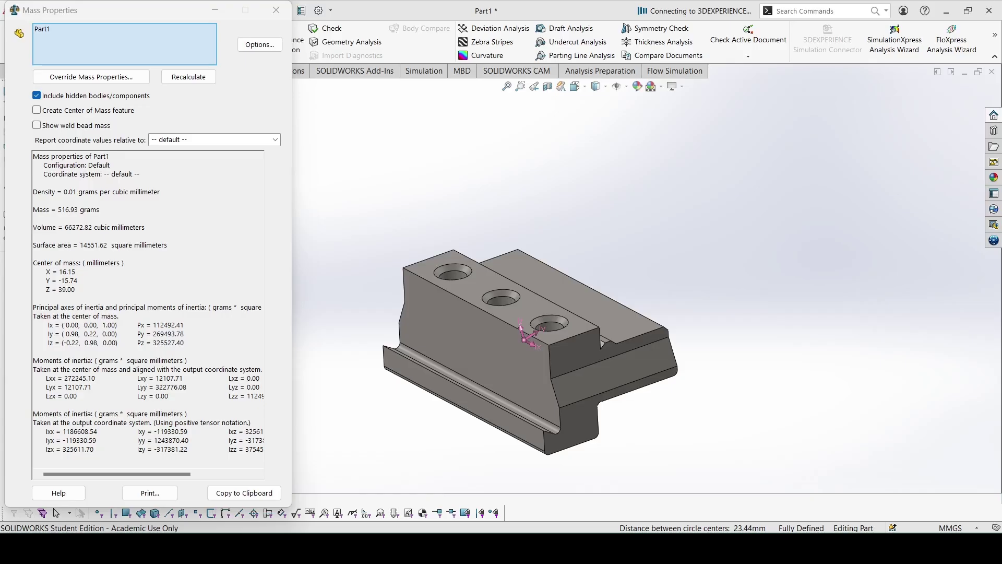